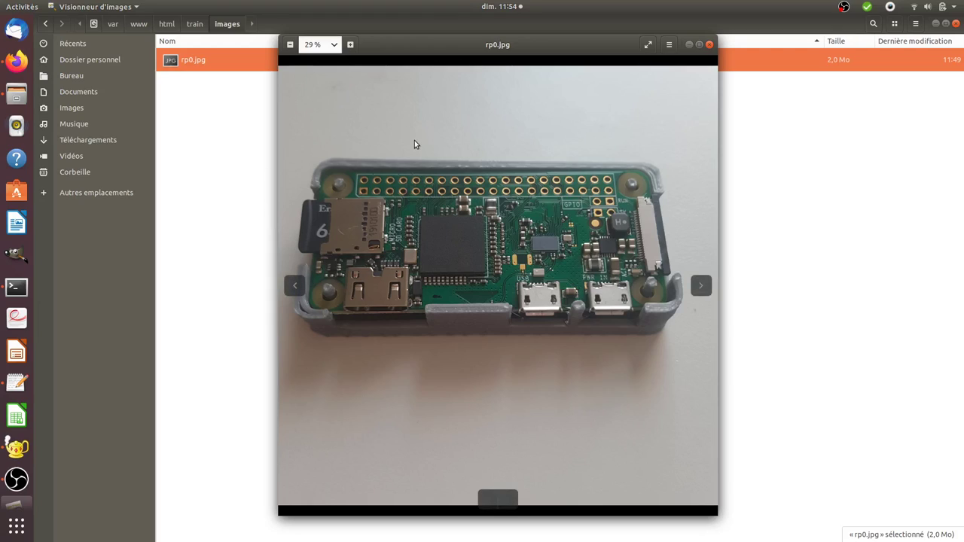
- Zoom rp0.jpg from 29% up to 100% to inspect the circuit-board details
{"action": "left_click_drag", "start_coordinate": [426, 42], "coordinate": [444, 96]}
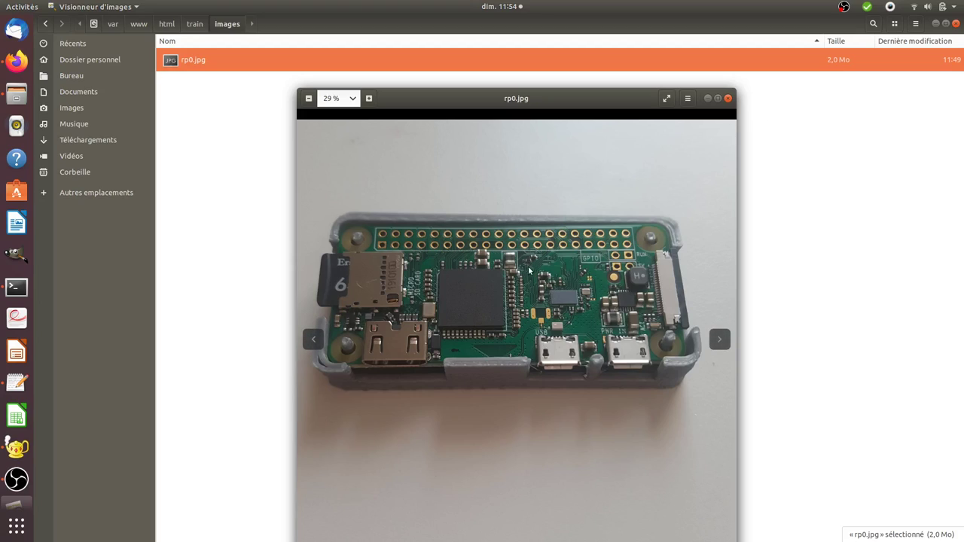
{"action": "left_click_drag", "start_coordinate": [530, 97], "coordinate": [507, 71]}
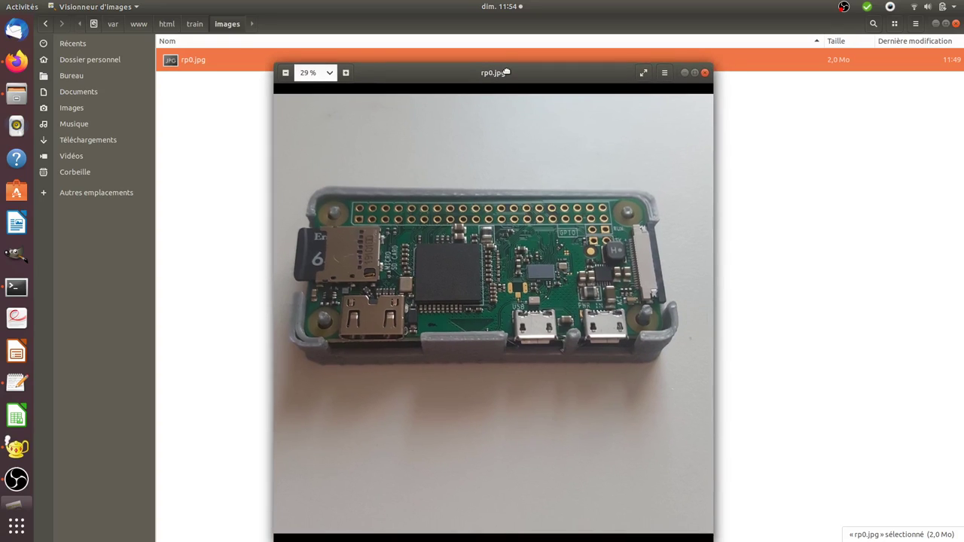
{"action": "left_click", "coordinate": [309, 74]}
{"action": "double_click", "coordinate": [304, 72]}
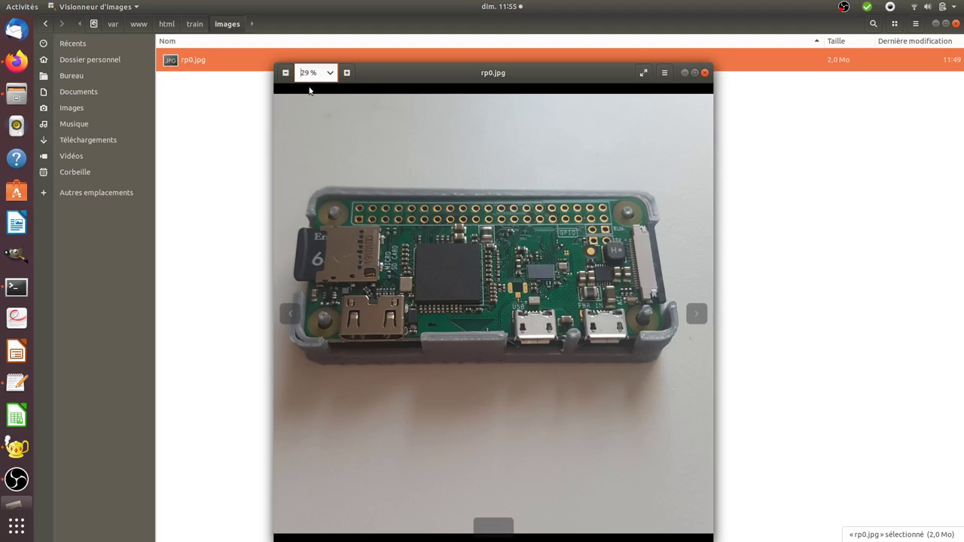
{"action": "left_click", "coordinate": [347, 73]}
{"action": "left_click", "coordinate": [346, 72]}
{"action": "left_click", "coordinate": [347, 73]}
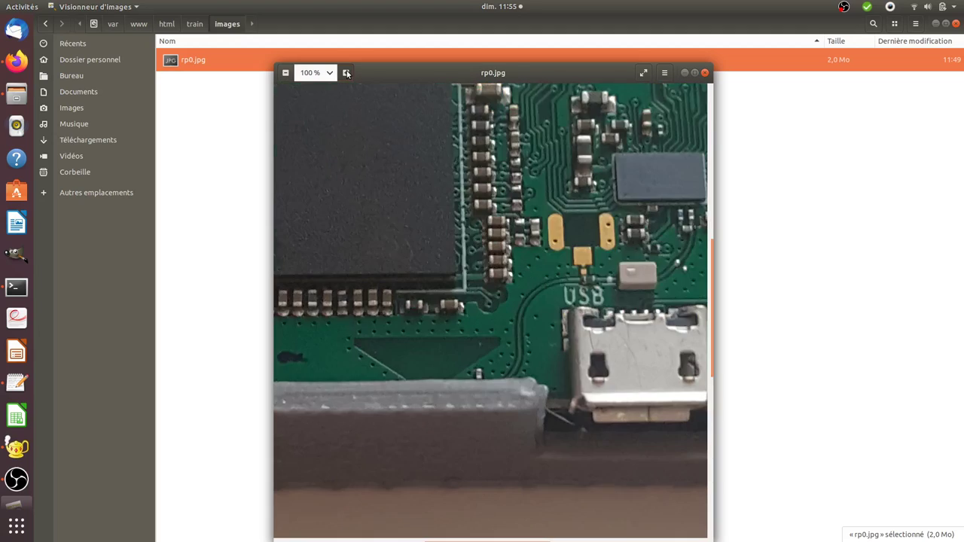
{"action": "left_click", "coordinate": [346, 73]}
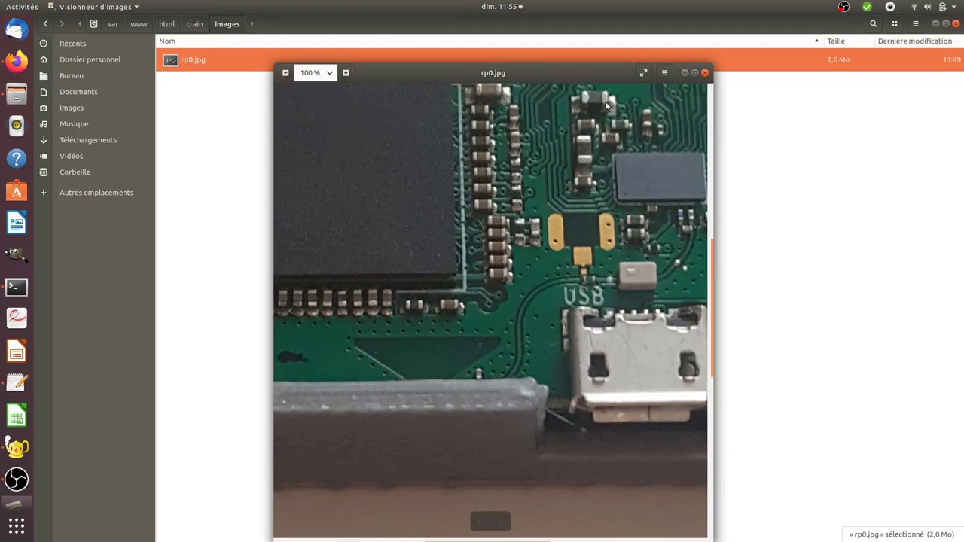
- Maximize the image viewer and wheel-zoom back out to 33% so the whole photo fits
{"action": "left_click", "coordinate": [694, 72]}
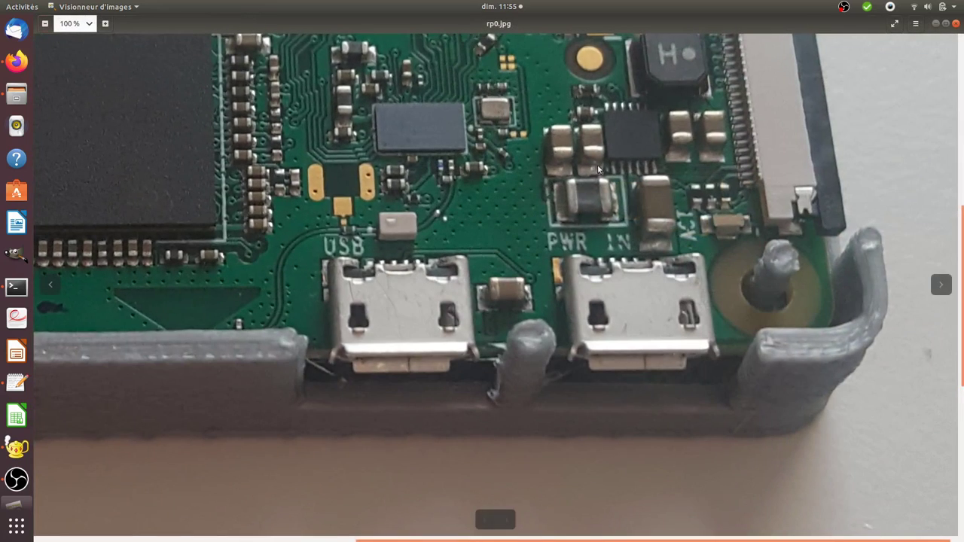
{"action": "scroll", "coordinate": [589, 315], "scroll_direction": "up", "scroll_amount": 6}
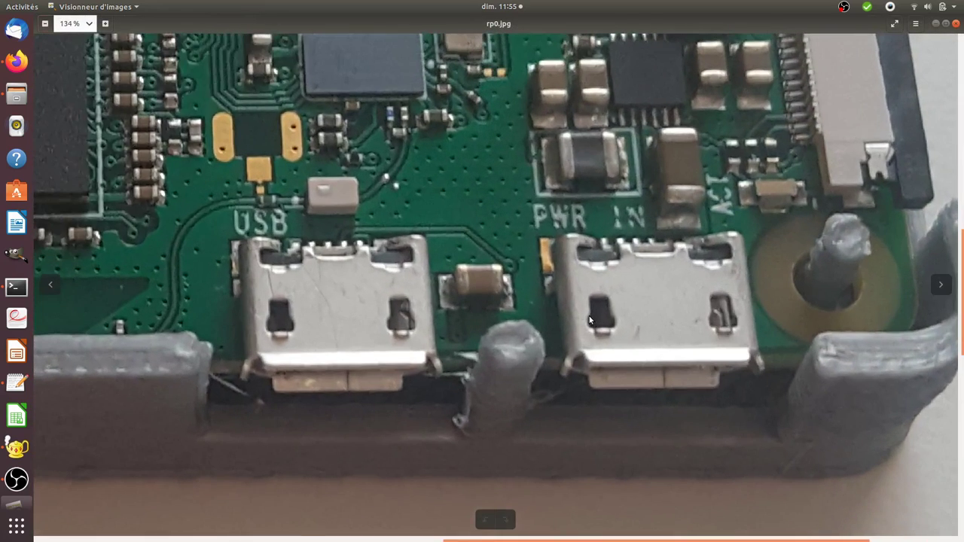
{"action": "scroll", "coordinate": [589, 314], "scroll_direction": "down", "scroll_amount": 7}
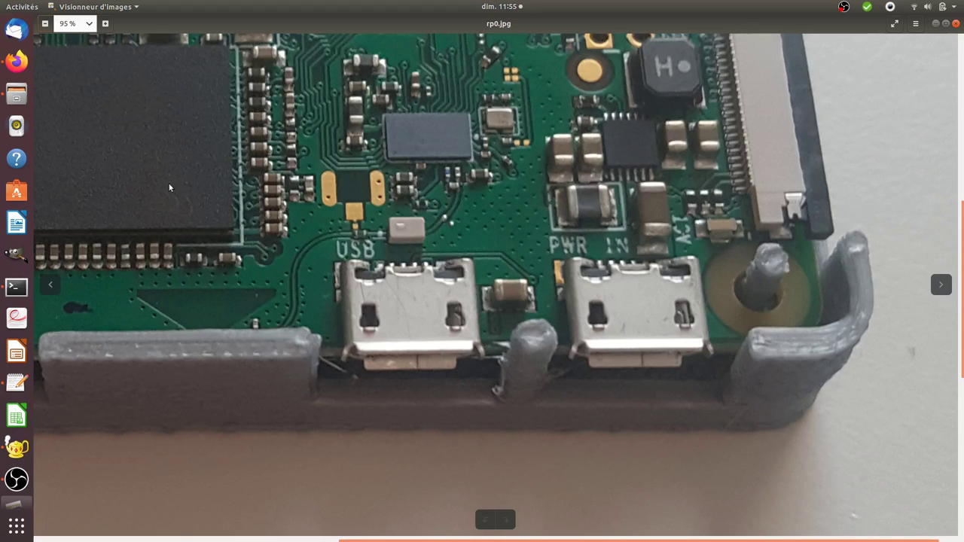
{"action": "scroll", "coordinate": [336, 225], "scroll_direction": "down", "scroll_amount": 10}
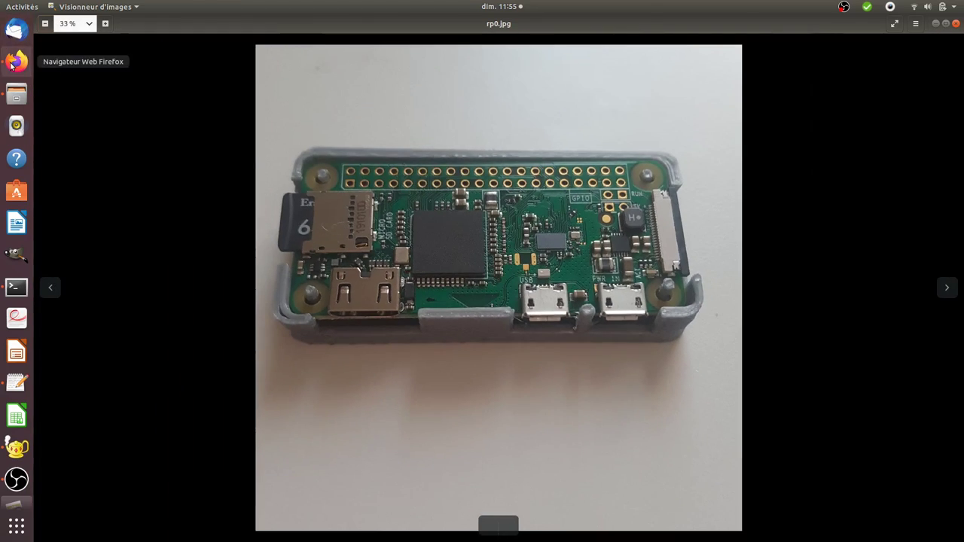
- Switch to Firefox on localhost/train/ and scroll around the oversized board photo
{"action": "left_click", "coordinate": [17, 60]}
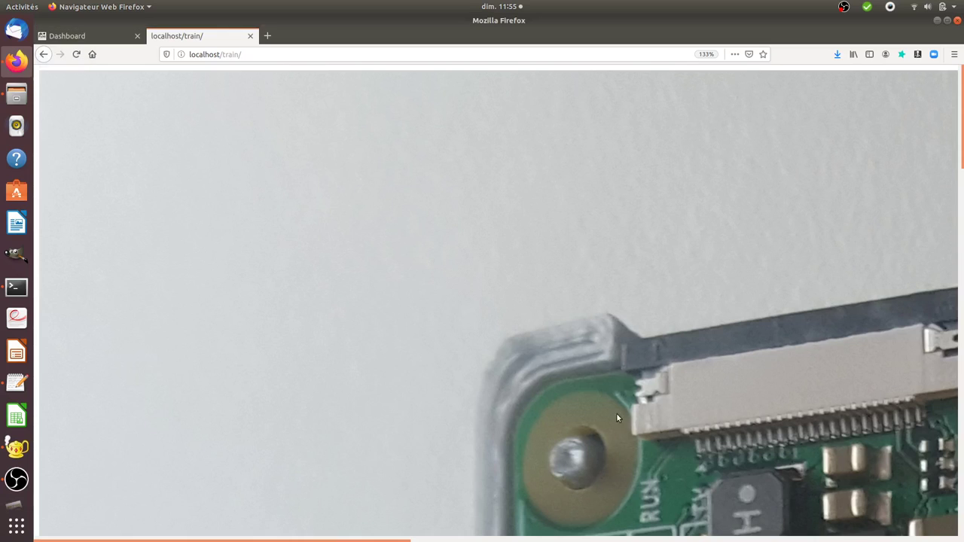
{"action": "scroll", "coordinate": [621, 395], "scroll_direction": "down", "scroll_amount": 15}
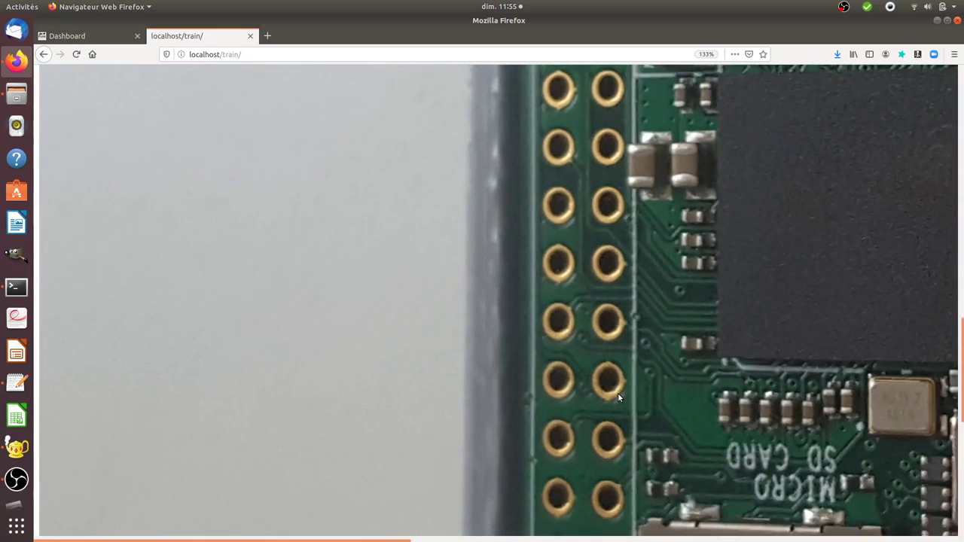
{"action": "scroll", "coordinate": [617, 392], "scroll_direction": "up", "scroll_amount": 10}
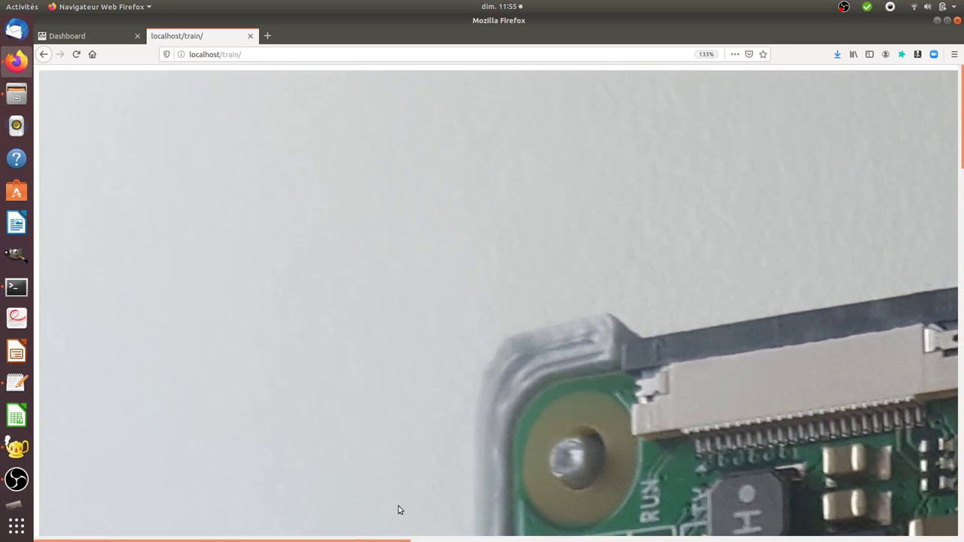
{"action": "left_click_drag", "start_coordinate": [334, 539], "coordinate": [219, 510]}
{"action": "left_click_drag", "start_coordinate": [955, 164], "coordinate": [754, 147]}
- Pause the Safe Eyes break reminders for 30 minutes (Désactiver Safe Eyes > Pendant 30 minutes)
{"action": "left_click", "coordinate": [890, 7]}
{"action": "left_click", "coordinate": [841, 80]}
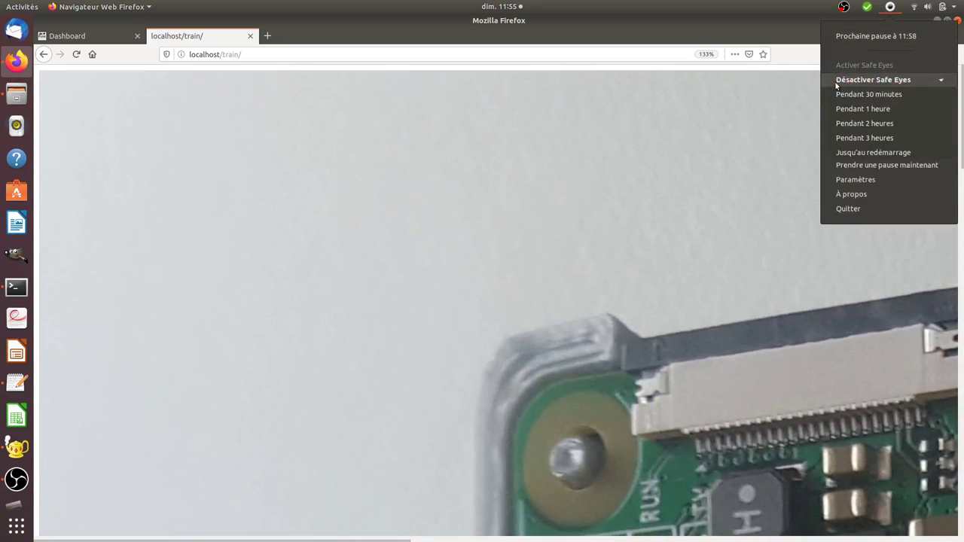
{"action": "left_click", "coordinate": [838, 93]}
{"action": "scroll", "coordinate": [549, 284], "scroll_direction": "down", "scroll_amount": 3}
{"action": "scroll", "coordinate": [549, 284], "scroll_direction": "down", "scroll_amount": 5}
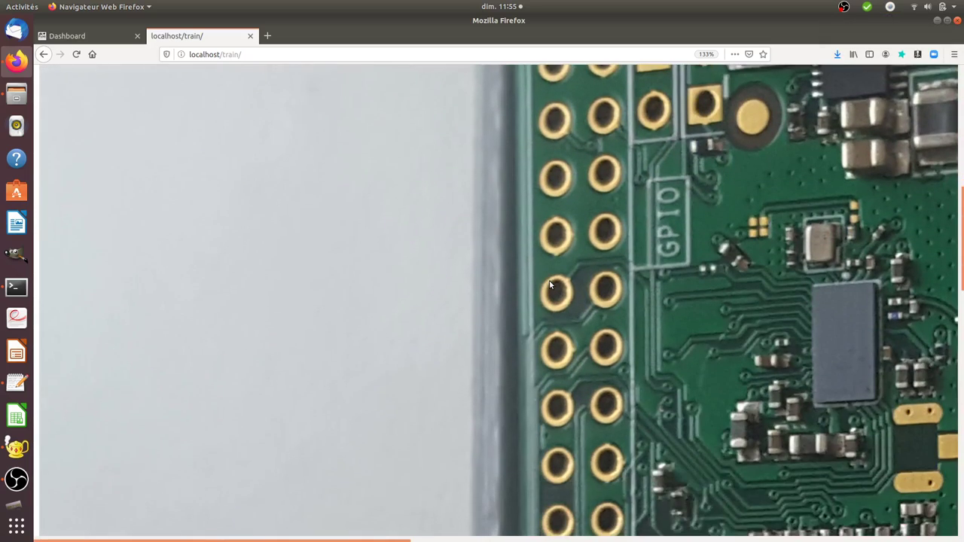
{"action": "scroll", "coordinate": [555, 286], "scroll_direction": "up", "scroll_amount": 8}
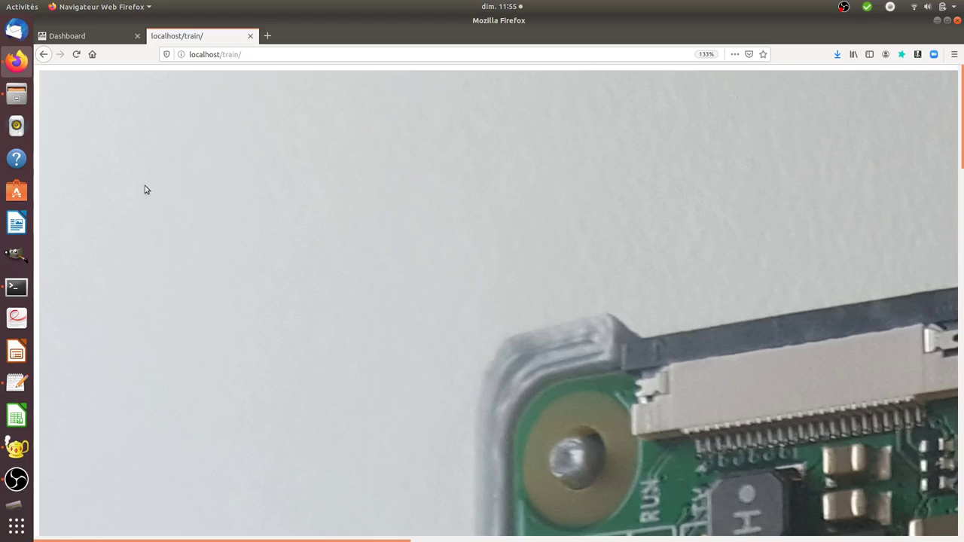
{"action": "left_click", "coordinate": [17, 95]}
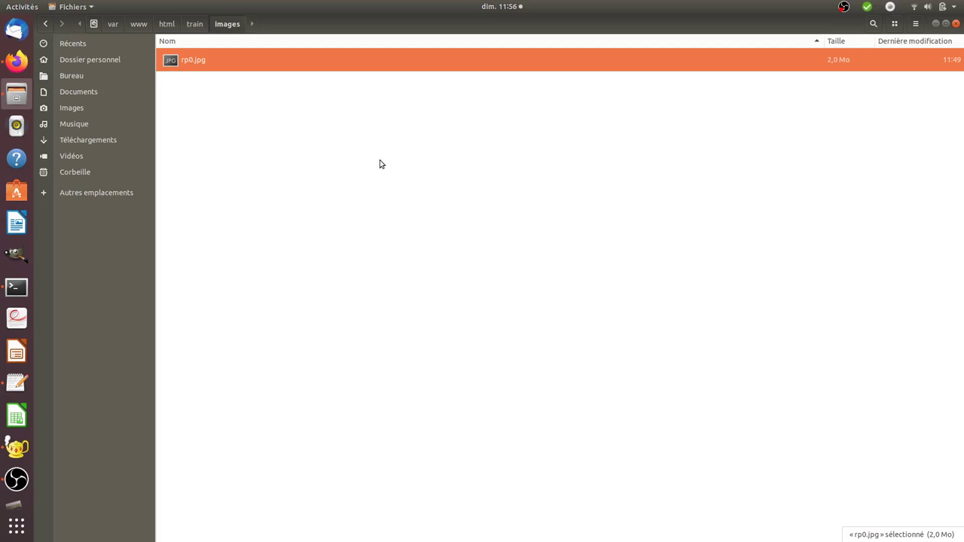
{"action": "left_click", "coordinate": [16, 60]}
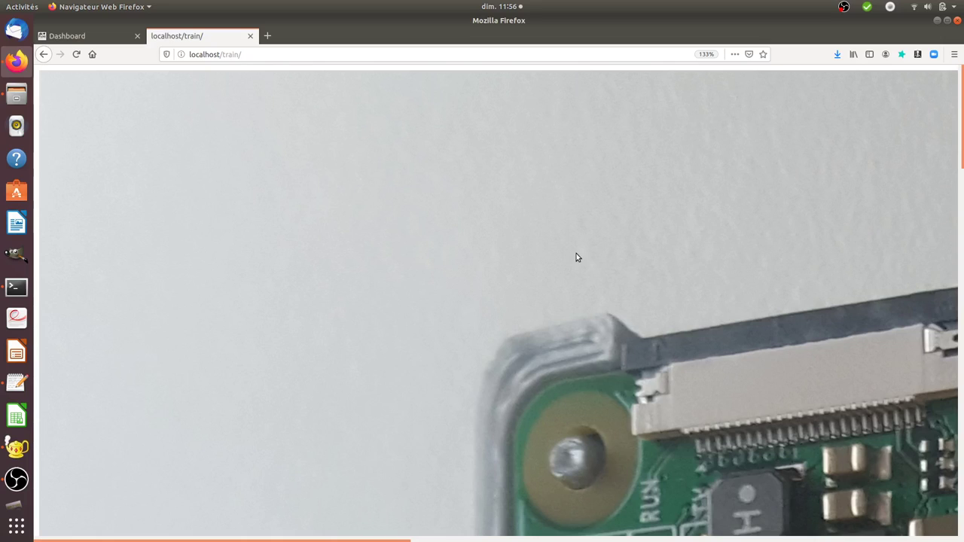
- Scroll the localhost/train/ page to look over the enlarged Raspberry Pi Zero photo
{"action": "scroll", "coordinate": [576, 251], "scroll_direction": "down", "scroll_amount": 3}
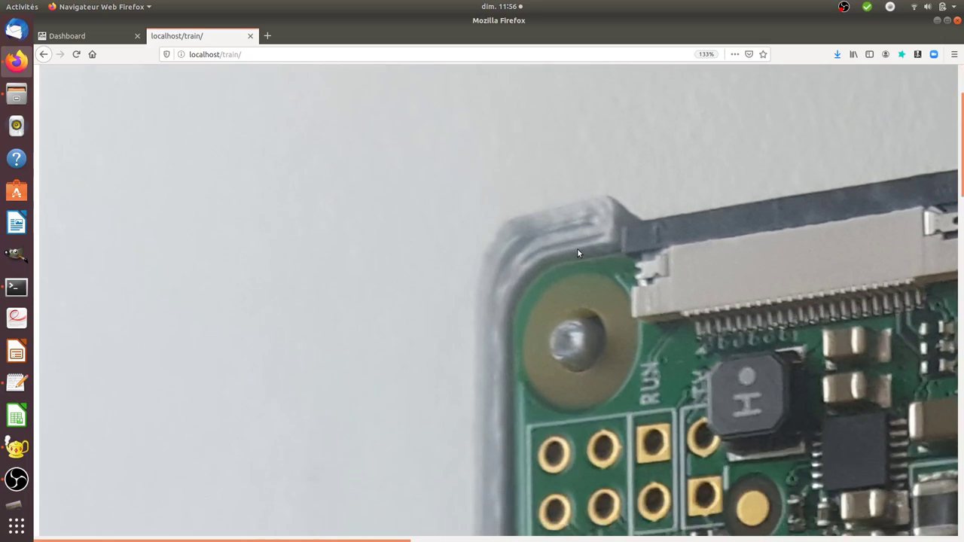
{"action": "scroll", "coordinate": [577, 250], "scroll_direction": "down", "scroll_amount": 2}
{"action": "scroll", "coordinate": [577, 249], "scroll_direction": "up", "scroll_amount": 5}
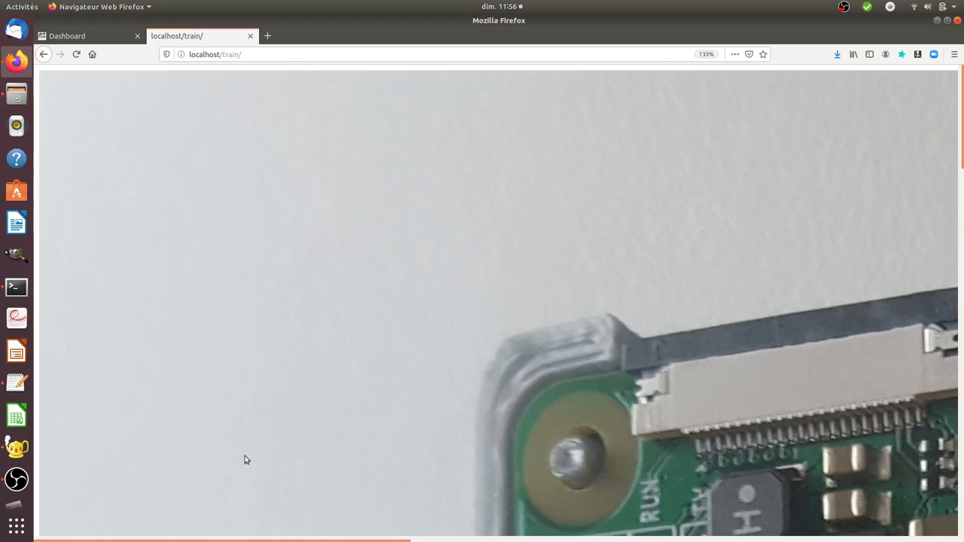
- Launch and maximize GIMP, then preview rp0.jpg in Open Image to confirm 2976 × 2976 px without loading it
{"action": "left_click", "coordinate": [16, 255]}
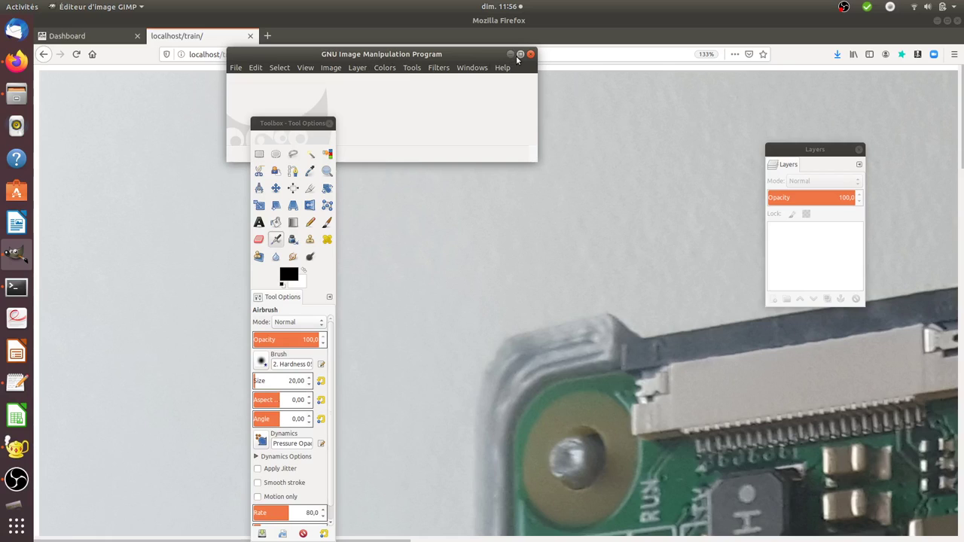
{"action": "left_click", "coordinate": [516, 54]}
{"action": "left_click", "coordinate": [42, 34]}
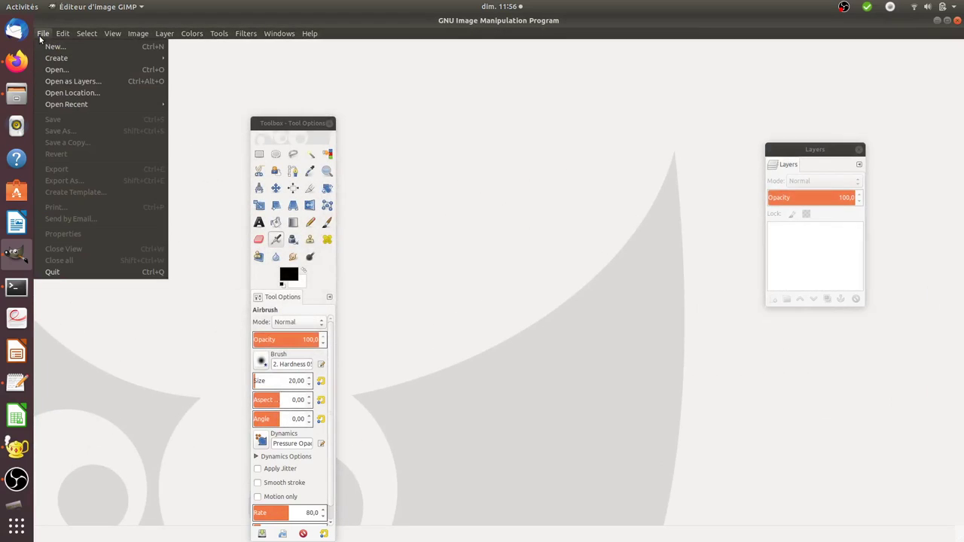
{"action": "left_click", "coordinate": [51, 70]}
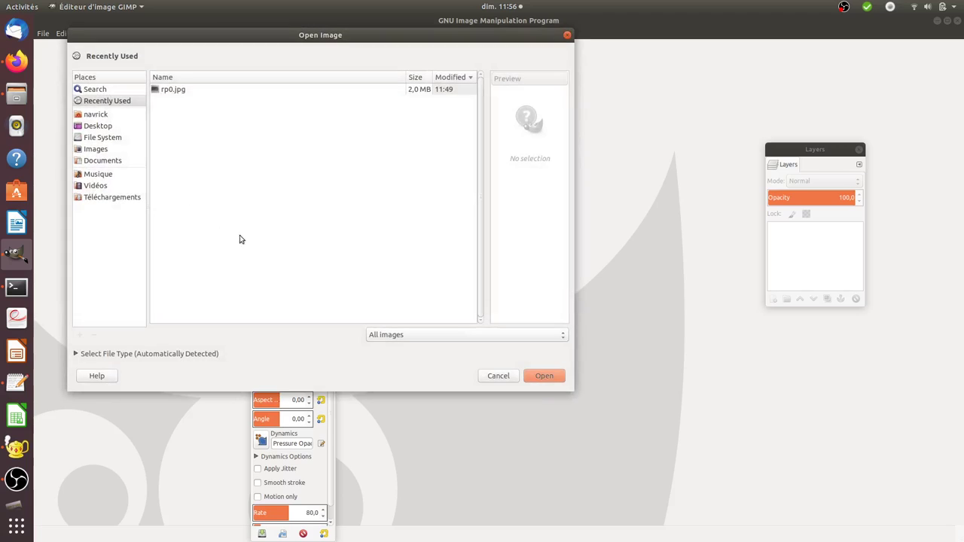
{"action": "left_click", "coordinate": [204, 90]}
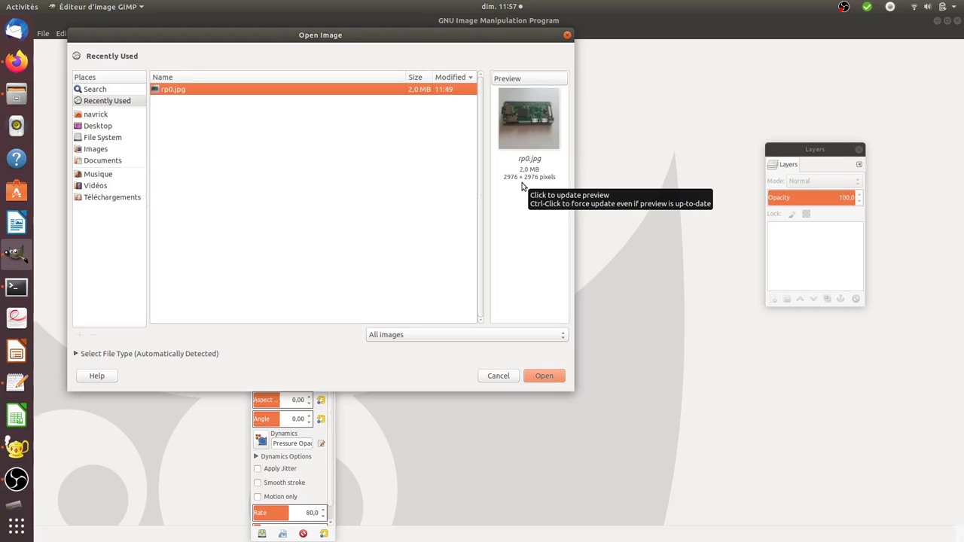
{"action": "left_click", "coordinate": [496, 377]}
{"action": "left_click", "coordinate": [43, 33]}
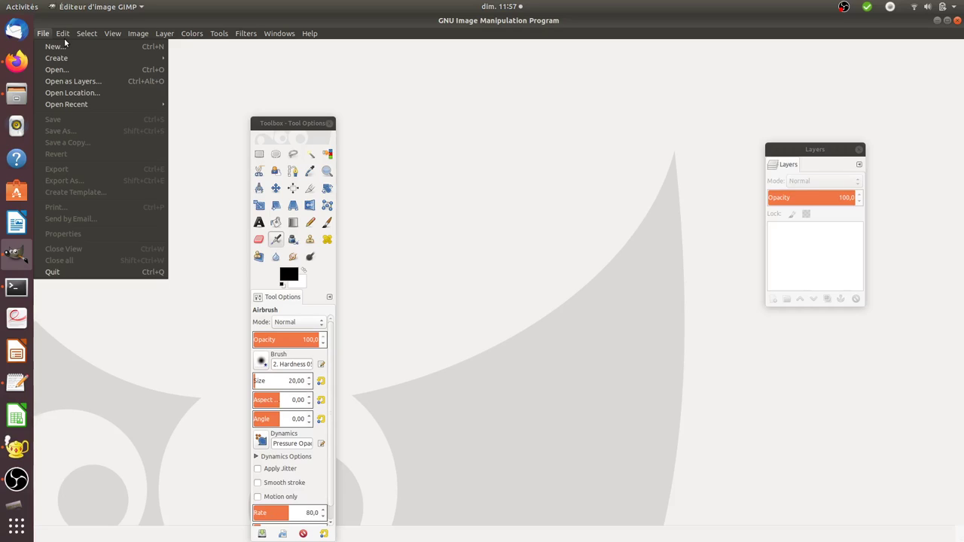
- Create a new image with Width 1 and Height 1 pixel
{"action": "left_click", "coordinate": [65, 45]}
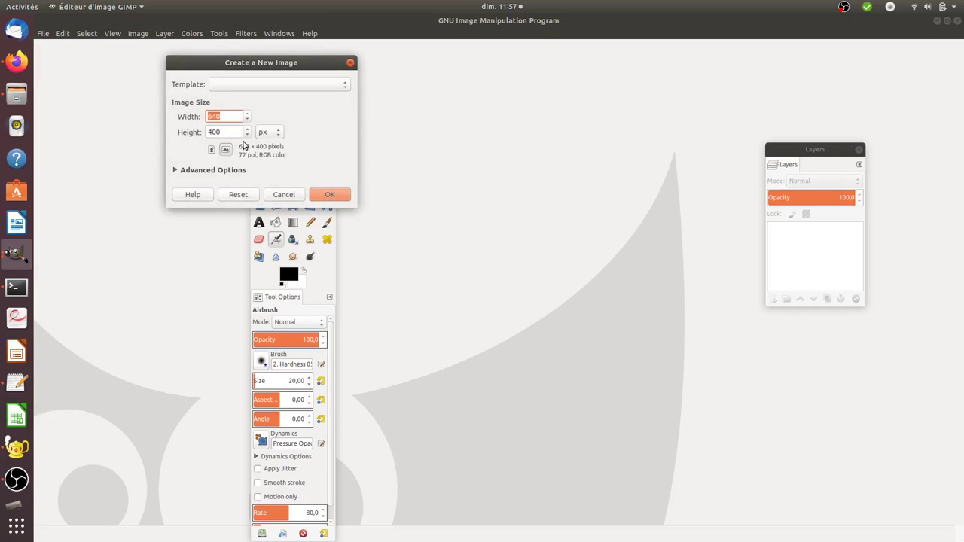
{"action": "left_click", "coordinate": [230, 117]}
{"action": "key", "text": "BackSpace"}
{"action": "key", "text": "BackSpace"}
{"action": "key", "text": "BackSpace"}
{"action": "type", "text": "1"}
{"action": "key", "text": "Tab"}
{"action": "type", "text": "1"}
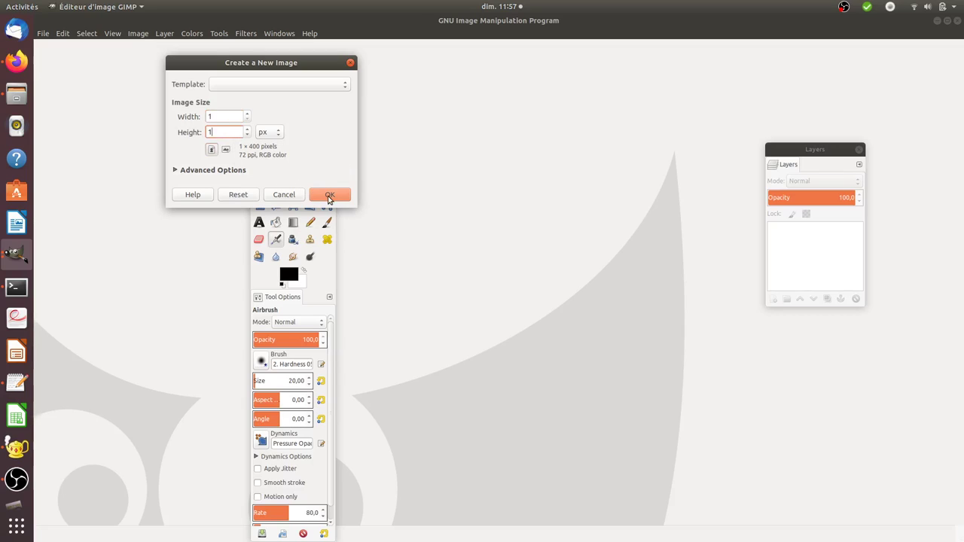
{"action": "left_click", "coordinate": [329, 196]}
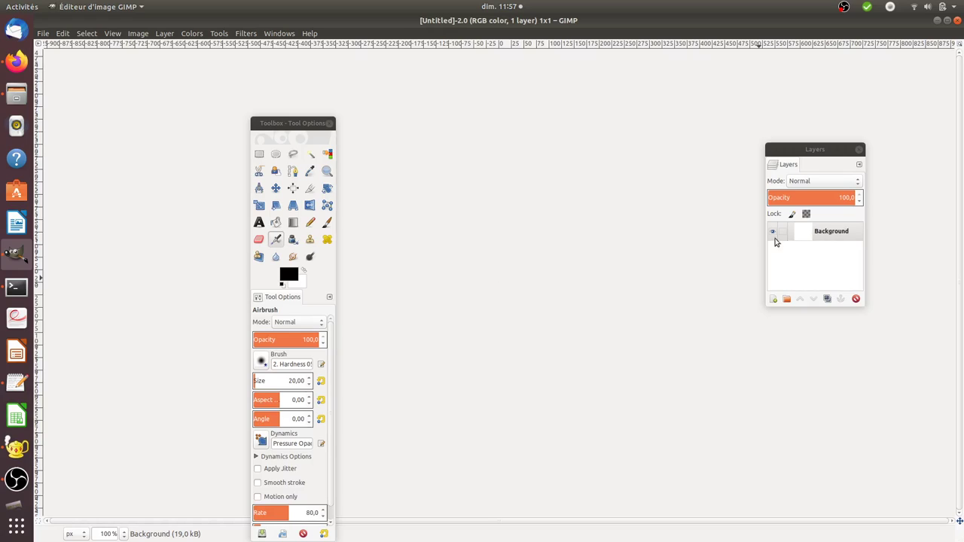
- Invert the image colours so the single pixel turns black
{"action": "left_click", "coordinate": [246, 34]}
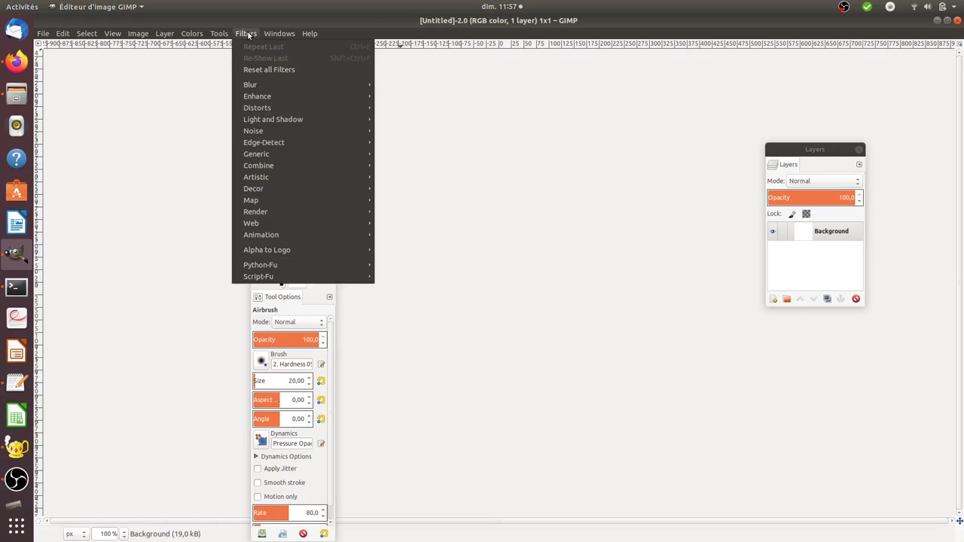
{"action": "mouse_move", "coordinate": [192, 34]}
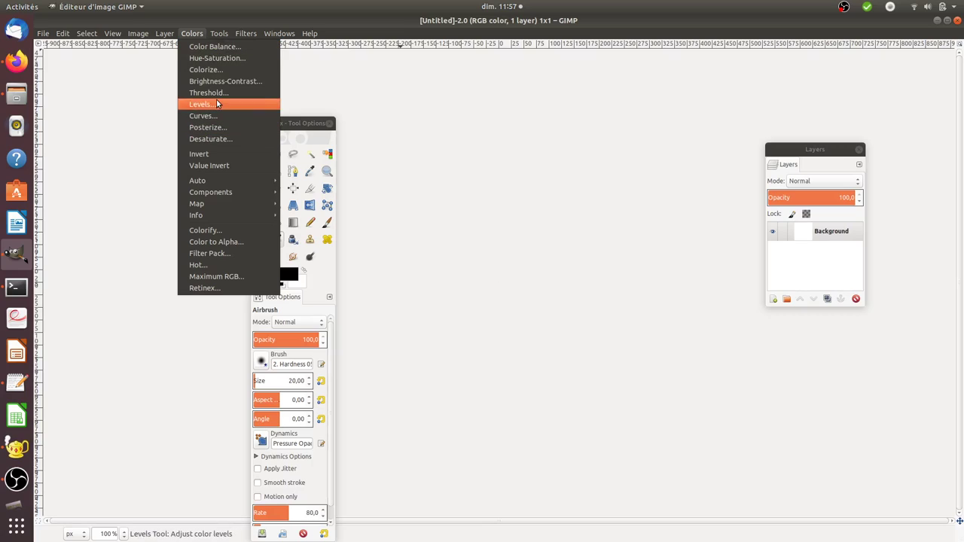
{"action": "left_click", "coordinate": [218, 155]}
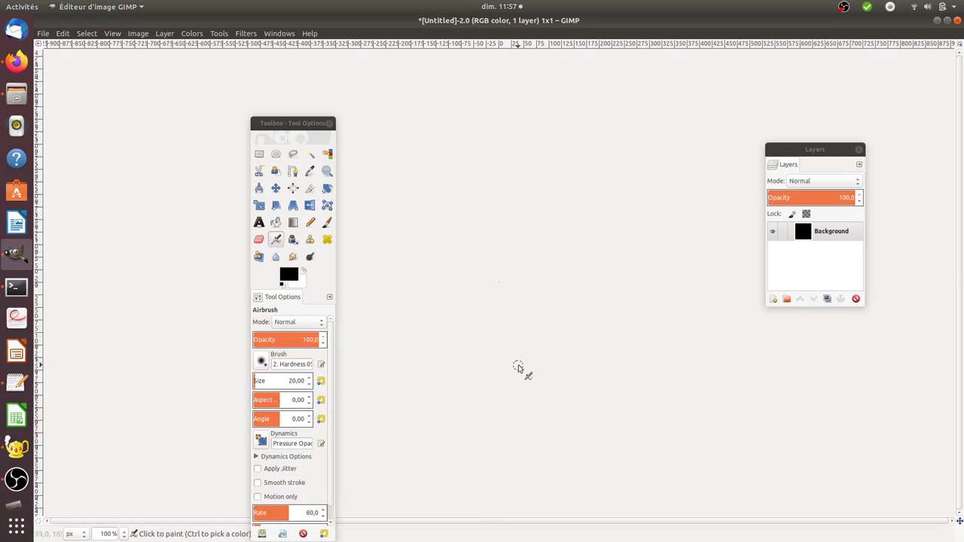
- Zoom in repeatedly toward 6400% until the black pixel shows as a visible square
{"action": "key", "text": "z"}
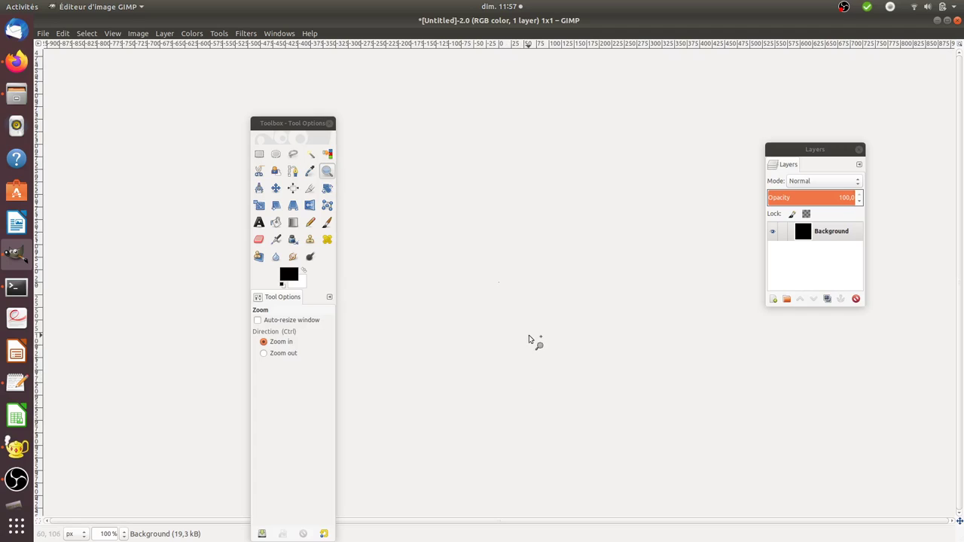
{"action": "left_click", "coordinate": [527, 333]}
{"action": "left_click", "coordinate": [500, 317]}
{"action": "left_click", "coordinate": [487, 308]}
{"action": "left_click", "coordinate": [490, 309]}
{"action": "left_click", "coordinate": [480, 180]}
{"action": "left_click", "coordinate": [477, 180]}
{"action": "left_click", "coordinate": [476, 177]}
{"action": "left_click", "coordinate": [467, 170]}
{"action": "left_click", "coordinate": [465, 171]}
{"action": "left_click", "coordinate": [470, 172]}
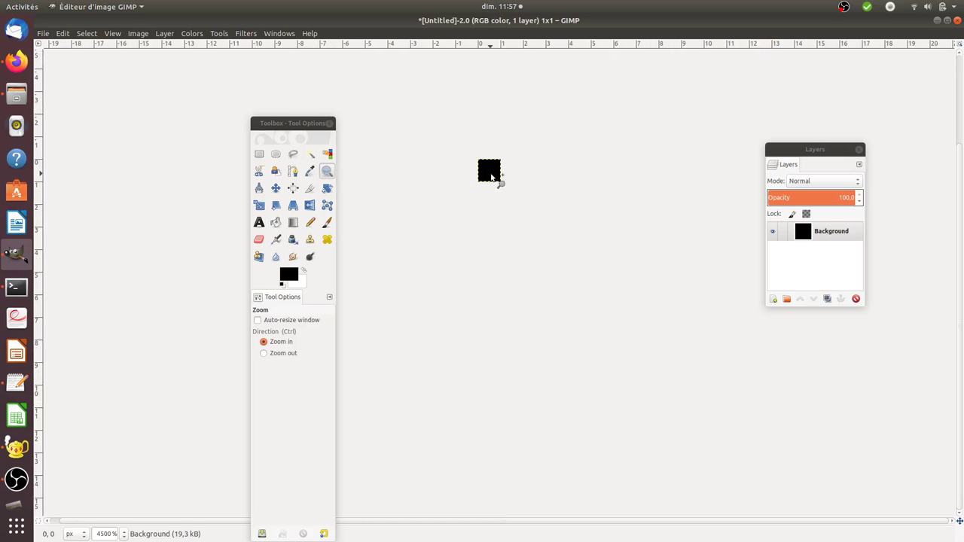
- Zoom the black pixel to maximum, then cycle through Files, Firefox and GIMP
{"action": "left_click", "coordinate": [493, 178]}
{"action": "left_click", "coordinate": [16, 94]}
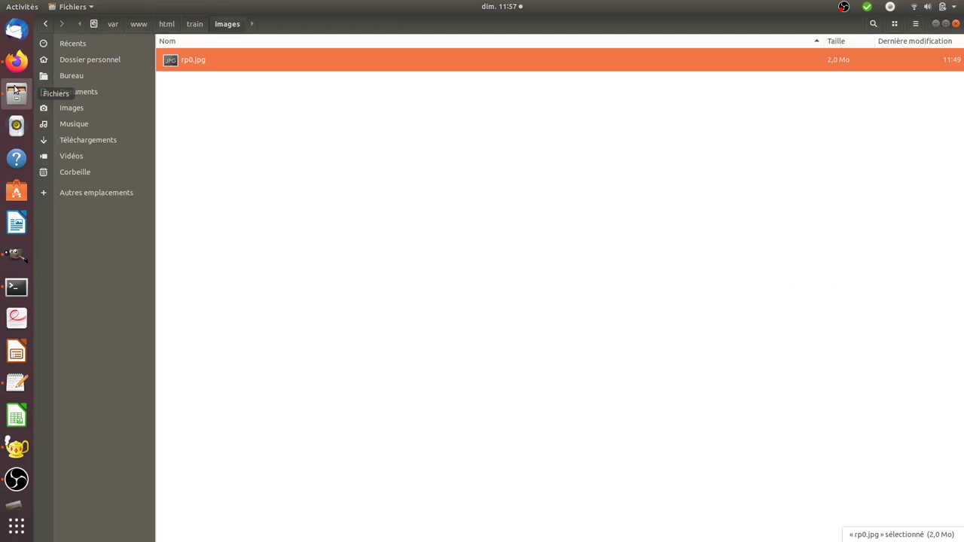
{"action": "left_click", "coordinate": [18, 62]}
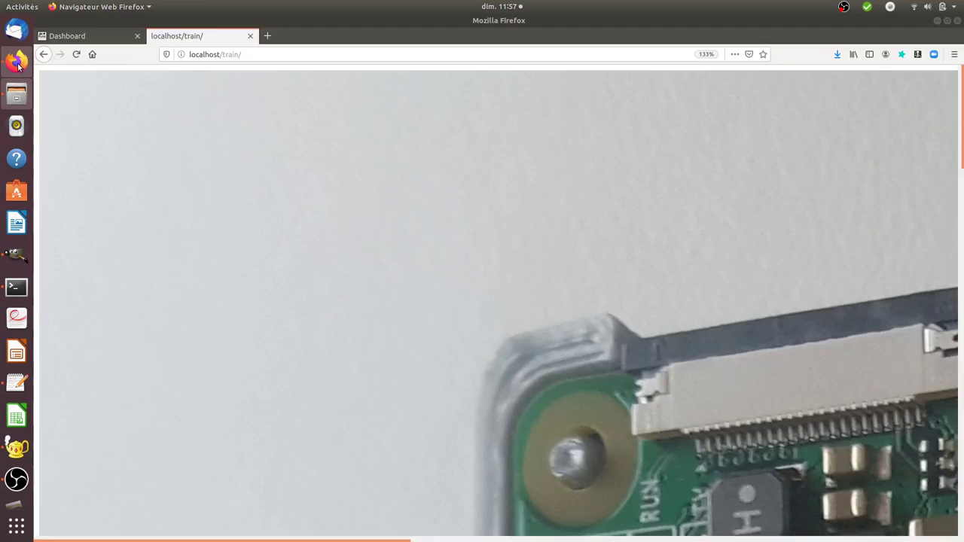
{"action": "left_click", "coordinate": [17, 255]}
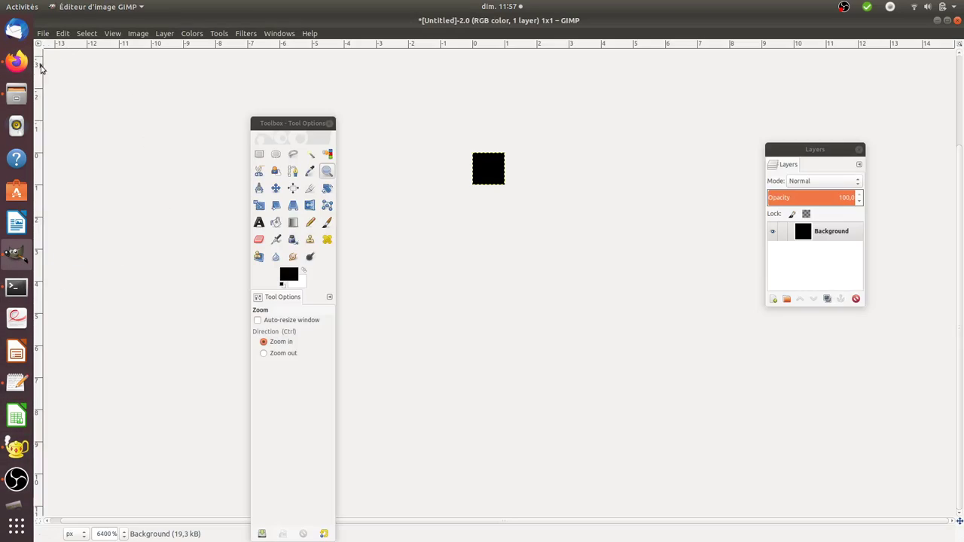
- Preview 1x1.png from the Téléchargements folder in Files, then return to the localhost/train page
{"action": "left_click", "coordinate": [17, 94]}
{"action": "left_click", "coordinate": [111, 140]}
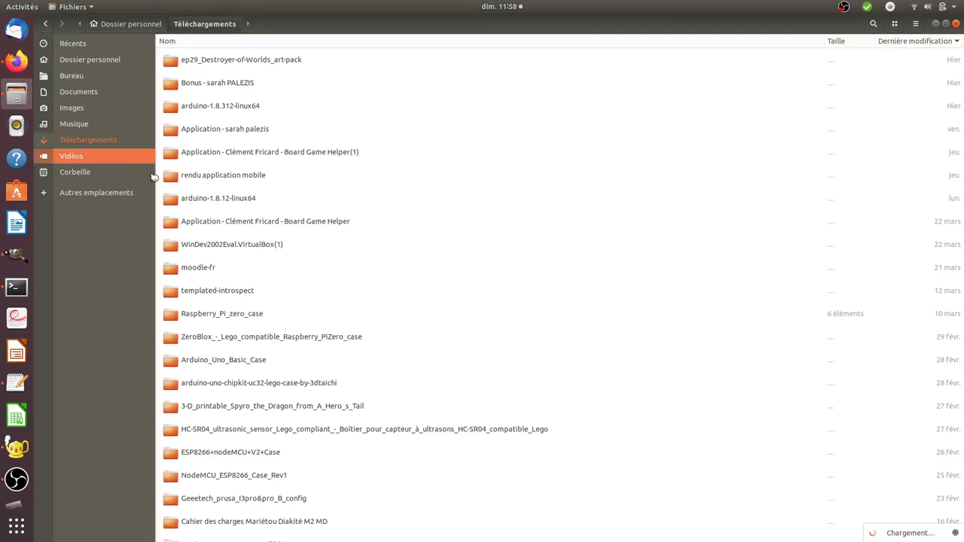
{"action": "scroll", "coordinate": [268, 369], "scroll_direction": "down", "scroll_amount": 20}
{"action": "scroll", "coordinate": [268, 374], "scroll_direction": "down", "scroll_amount": 5}
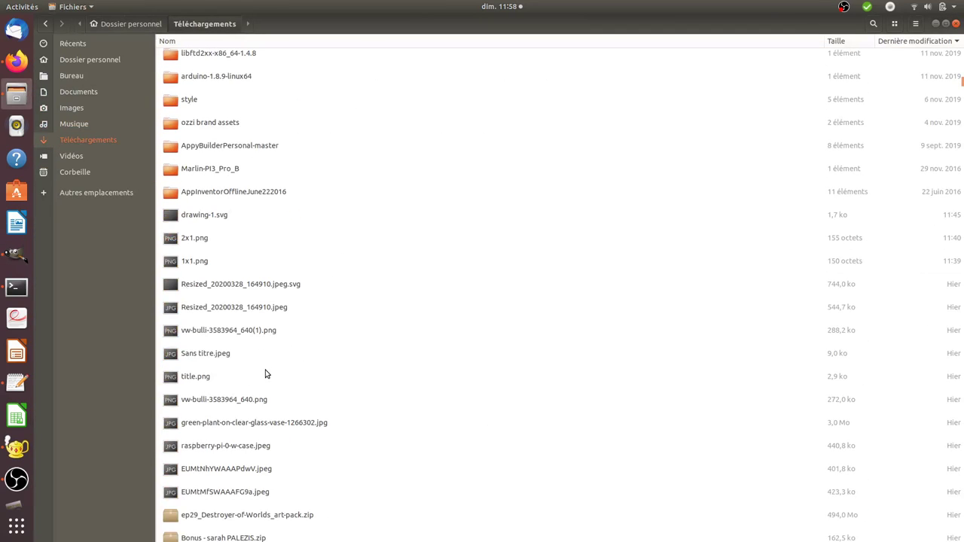
{"action": "double_click", "coordinate": [211, 257]}
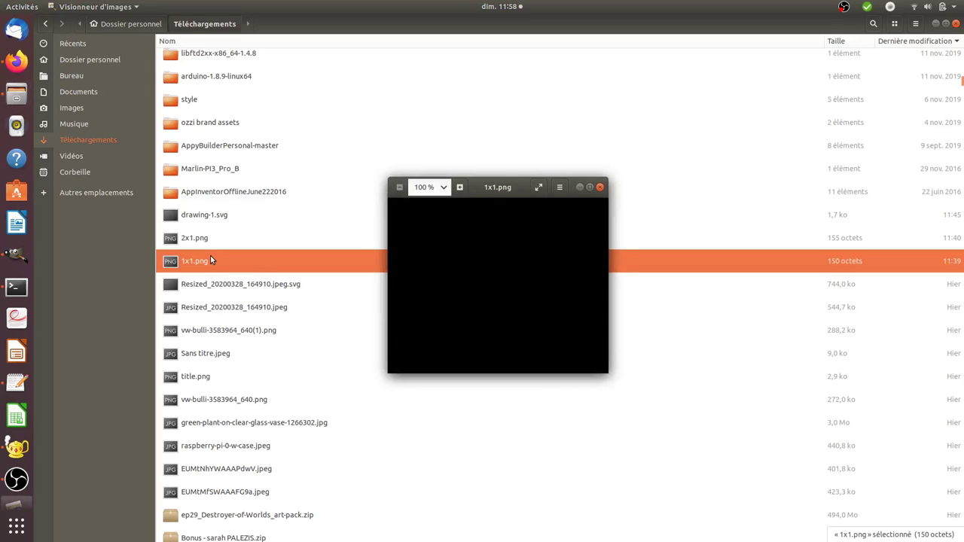
{"action": "left_click", "coordinate": [590, 188]}
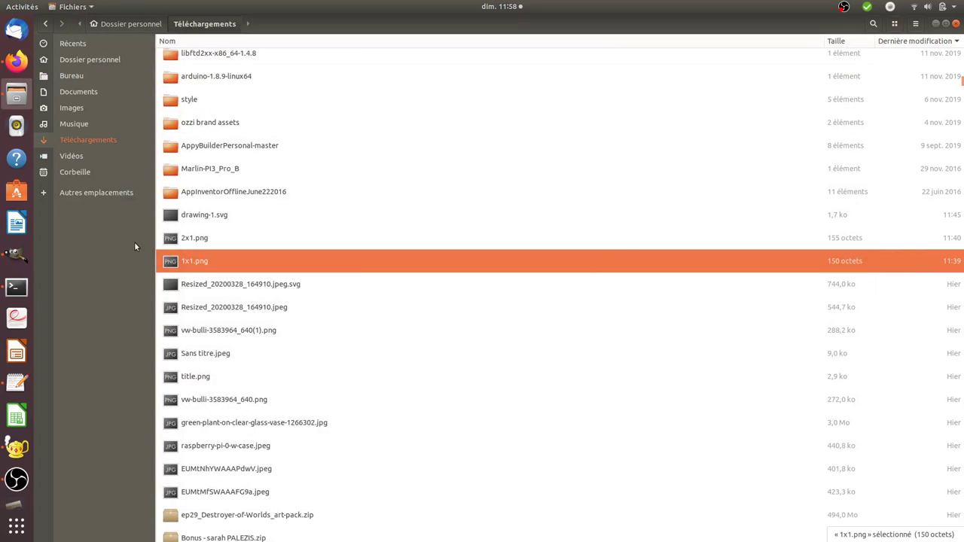
{"action": "left_click", "coordinate": [21, 68]}
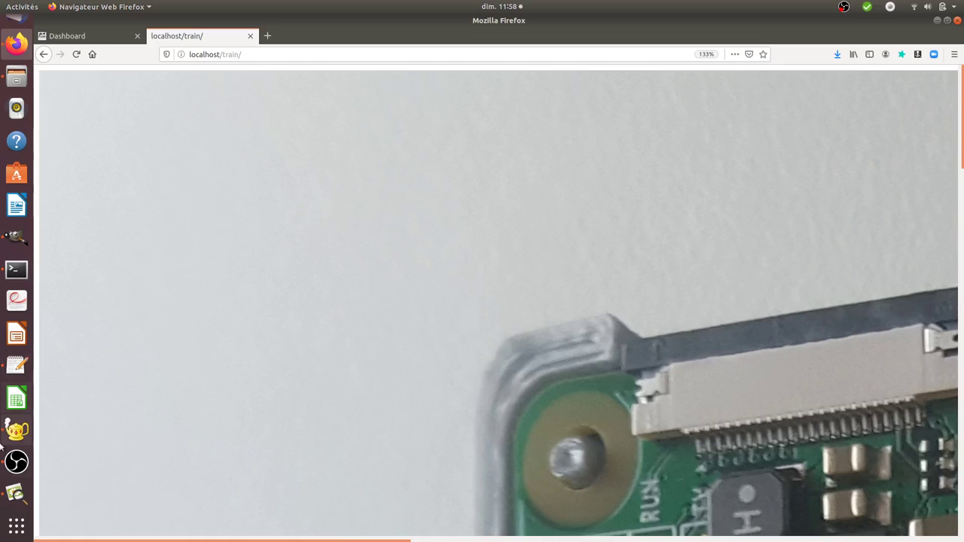
- Bring GIMP back to the front showing the black 1 × 1 image
{"action": "left_click", "coordinate": [9, 235]}
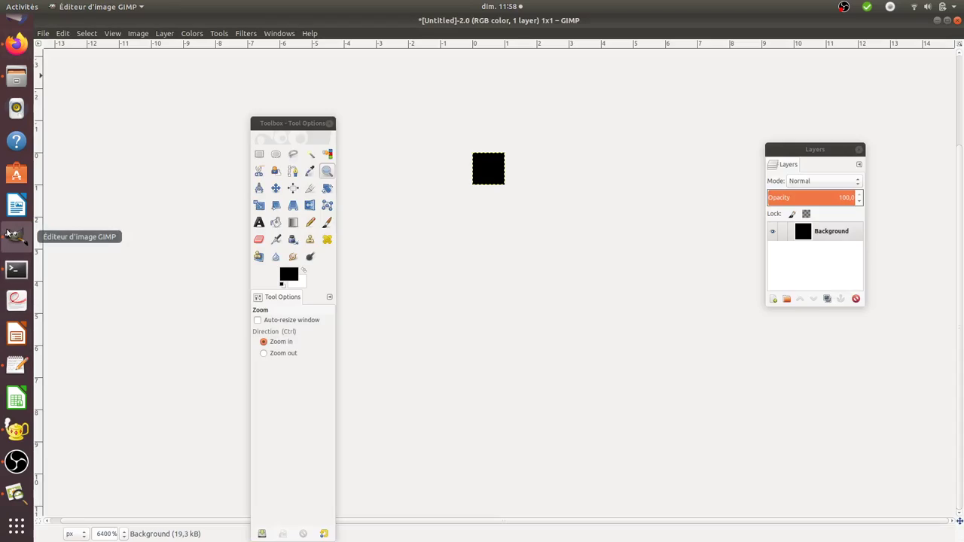
{"action": "scroll", "coordinate": [461, 219], "scroll_direction": "up", "scroll_amount": 3}
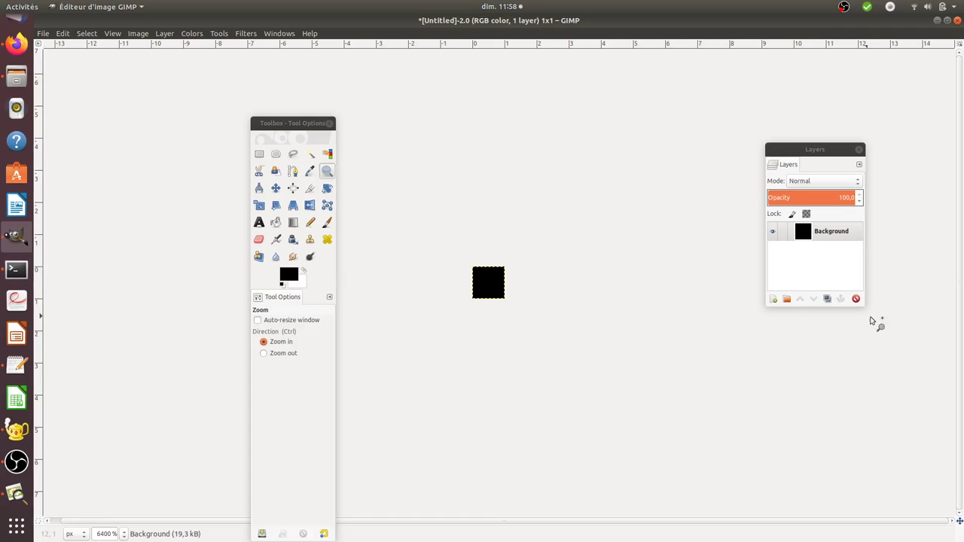
- Delete the Background layer and open rp0.jpg upright per its EXIF data, maximizing its window
{"action": "left_click", "coordinate": [856, 299]}
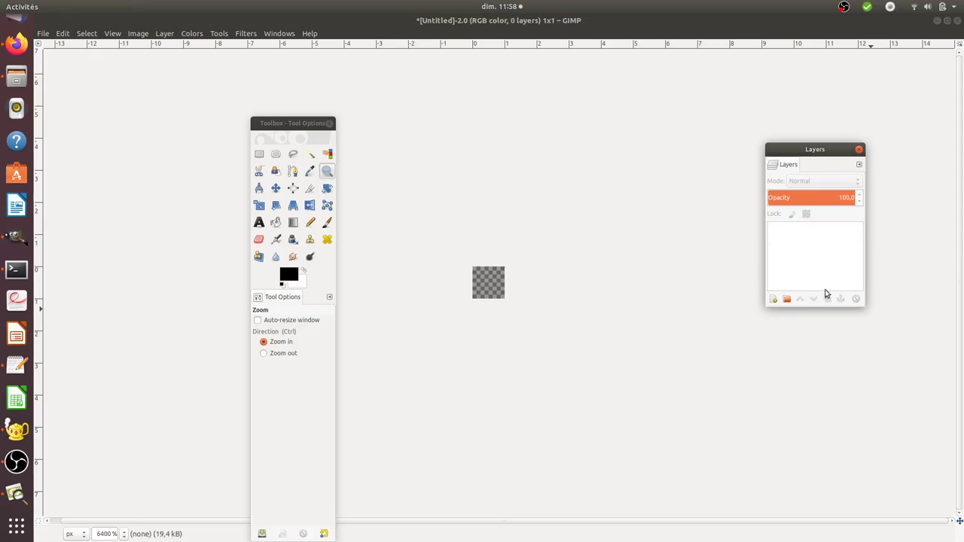
{"action": "left_click", "coordinate": [47, 34]}
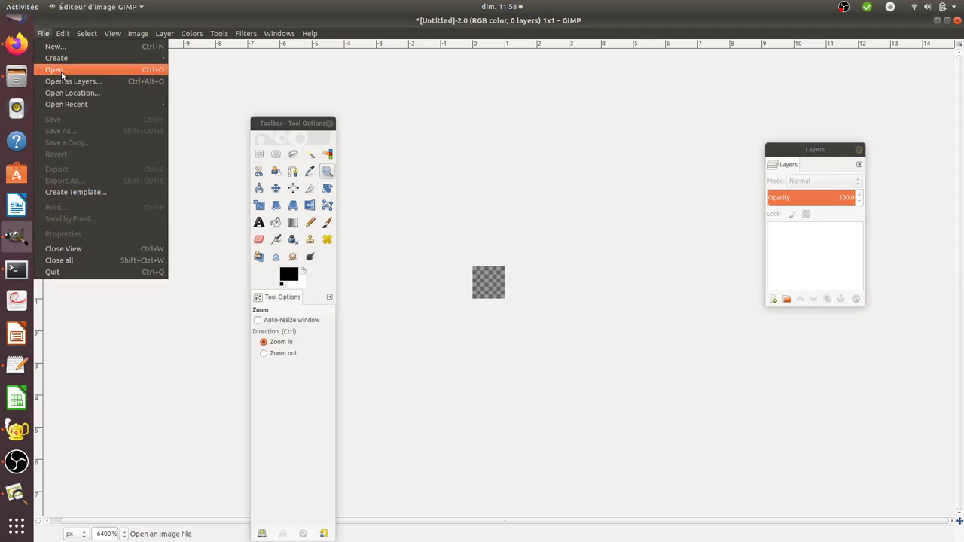
{"action": "left_click", "coordinate": [62, 71]}
{"action": "left_click", "coordinate": [196, 94]}
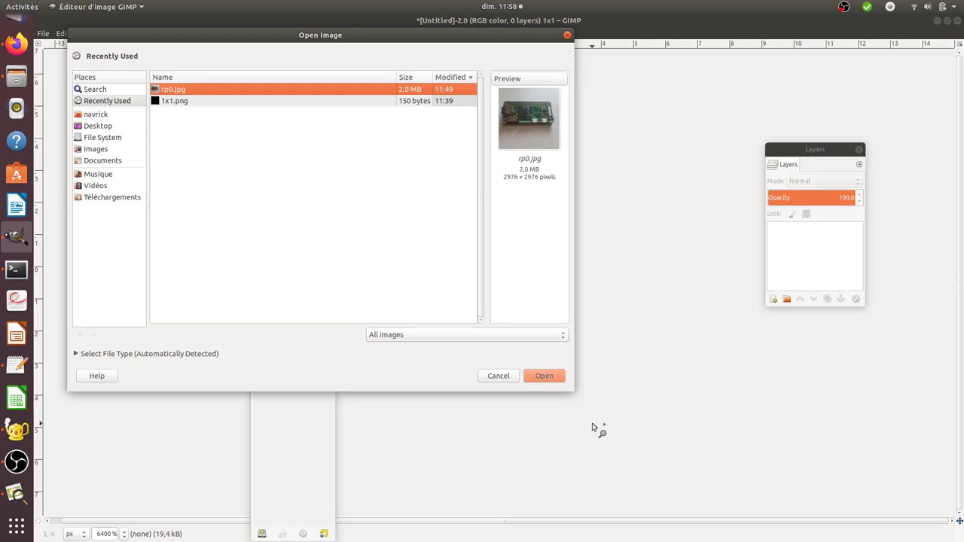
{"action": "left_click", "coordinate": [545, 375]}
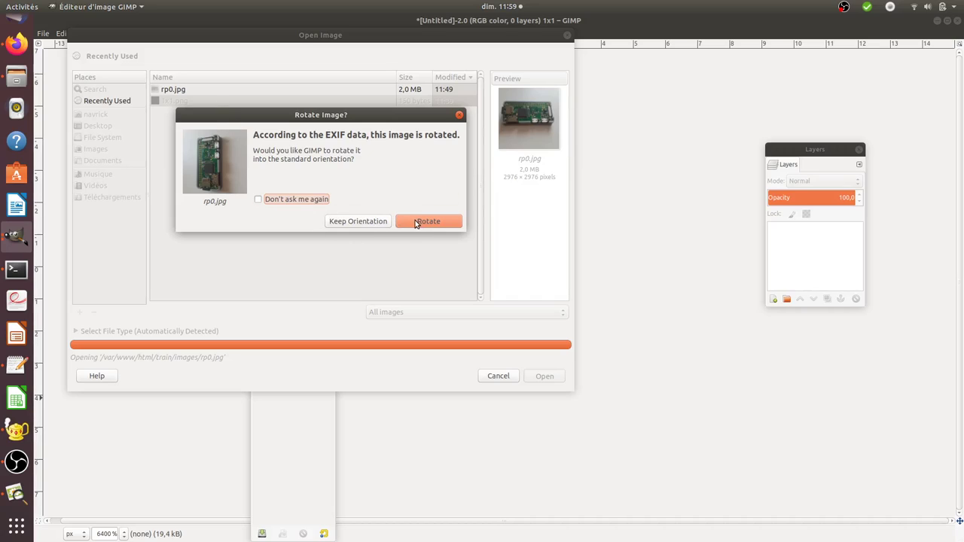
{"action": "left_click", "coordinate": [369, 222]}
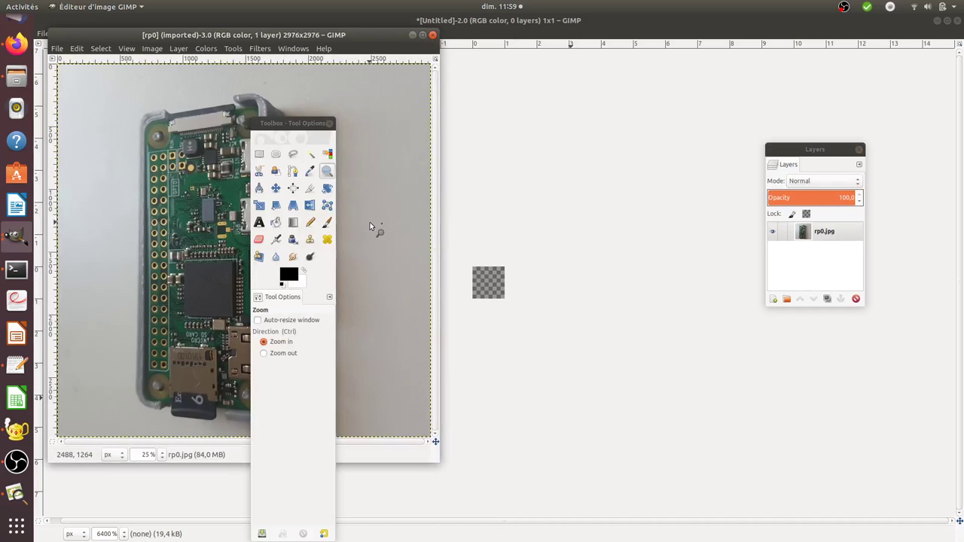
{"action": "left_click", "coordinate": [422, 37]}
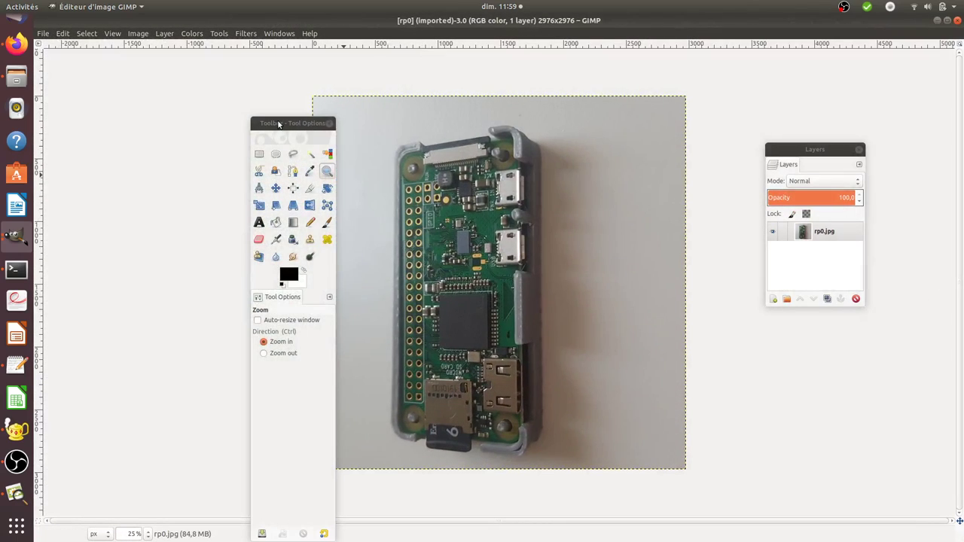
- Rotate the photo -90° with the Rotate tool, then undo that wrong-way rotation
{"action": "left_click_drag", "start_coordinate": [280, 122], "coordinate": [143, 122]}
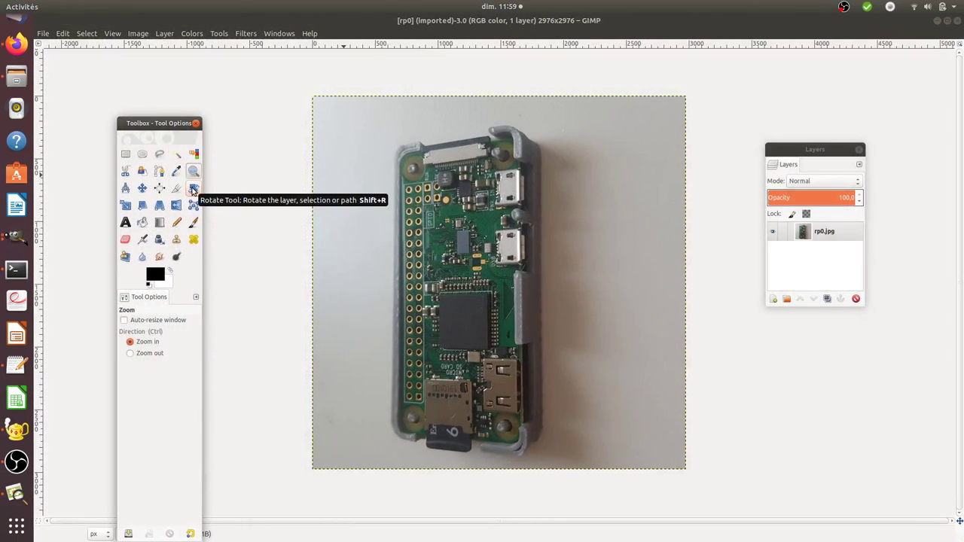
{"action": "left_click", "coordinate": [193, 189]}
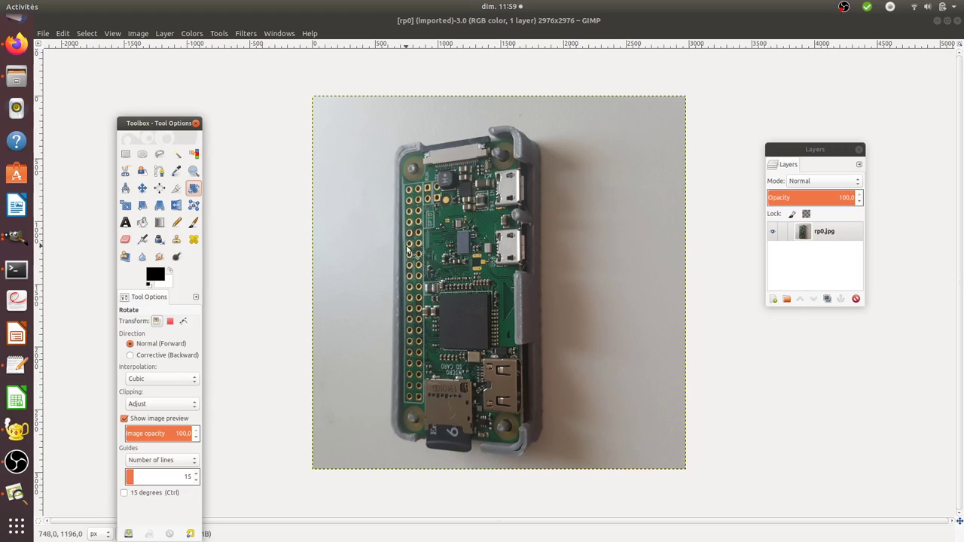
{"action": "left_click", "coordinate": [360, 221]}
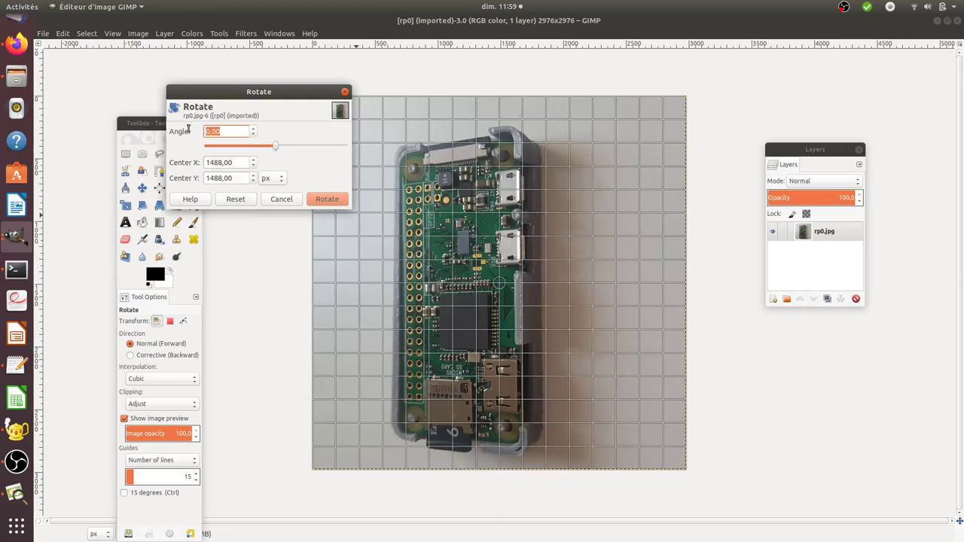
{"action": "type", "text": "-90"}
{"action": "left_click", "coordinate": [318, 201]}
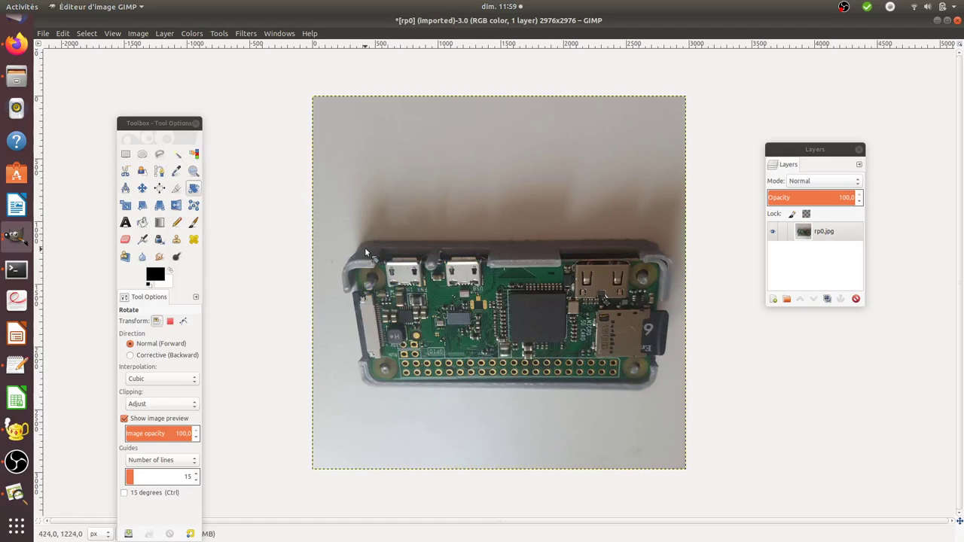
{"action": "key", "text": "ctrl+z"}
- Rotate the photo by 90° so the header pins run along the top
{"action": "left_click", "coordinate": [358, 225]}
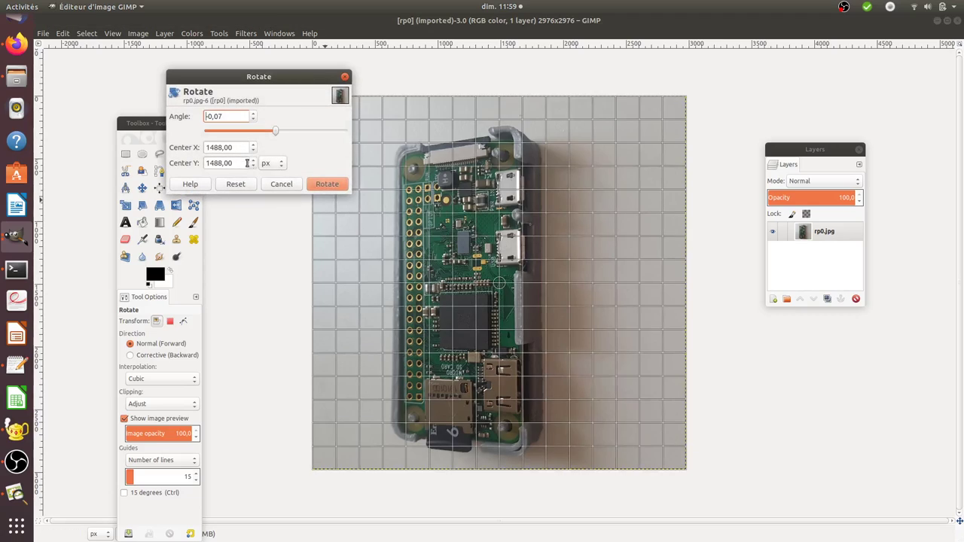
{"action": "left_click_drag", "start_coordinate": [232, 117], "coordinate": [203, 113]}
{"action": "type", "text": "90"}
{"action": "left_click", "coordinate": [328, 186]}
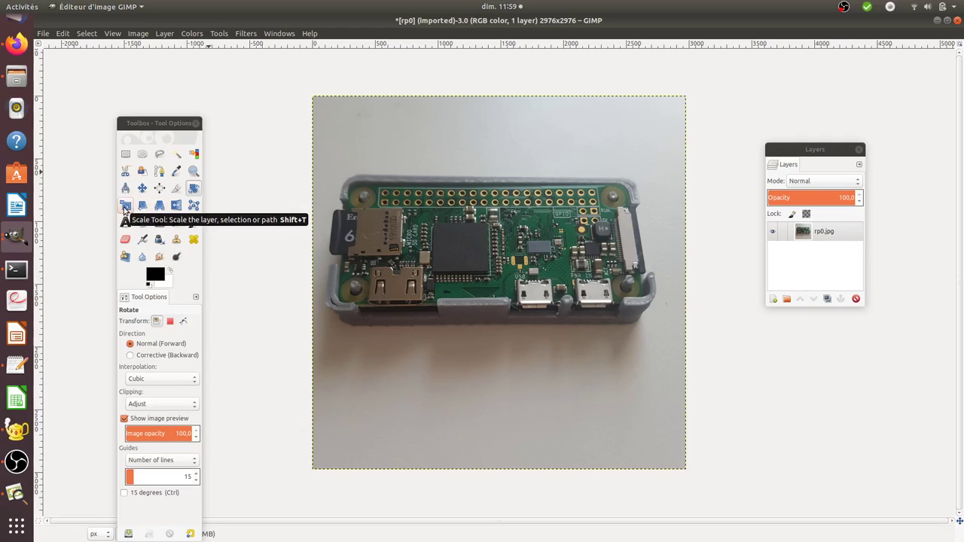
- Open the Scale dialog on the photo layer and move it clear of the image
{"action": "key", "text": "shift+t"}
{"action": "left_click", "coordinate": [433, 223]}
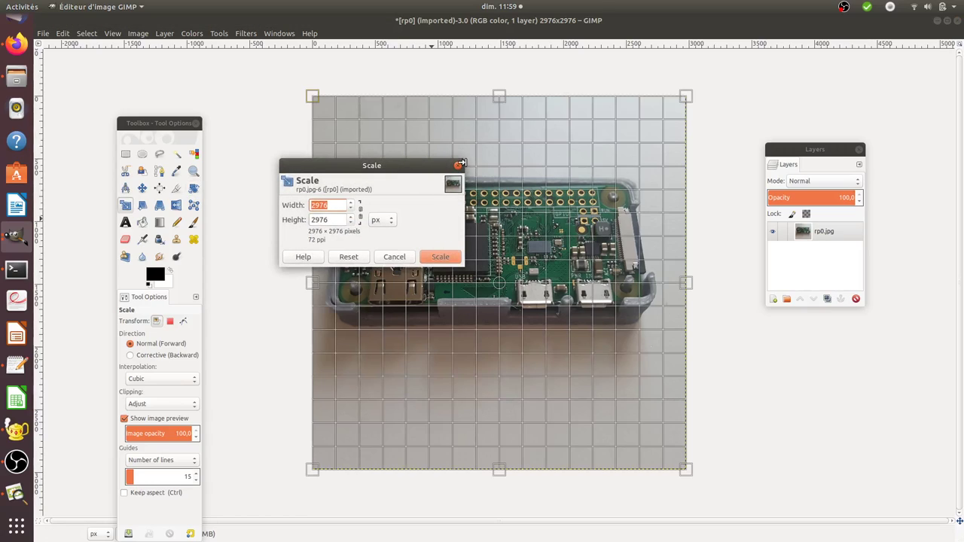
{"action": "left_click_drag", "start_coordinate": [461, 164], "coordinate": [751, 74]}
{"action": "left_click_drag", "start_coordinate": [611, 72], "coordinate": [624, 260]}
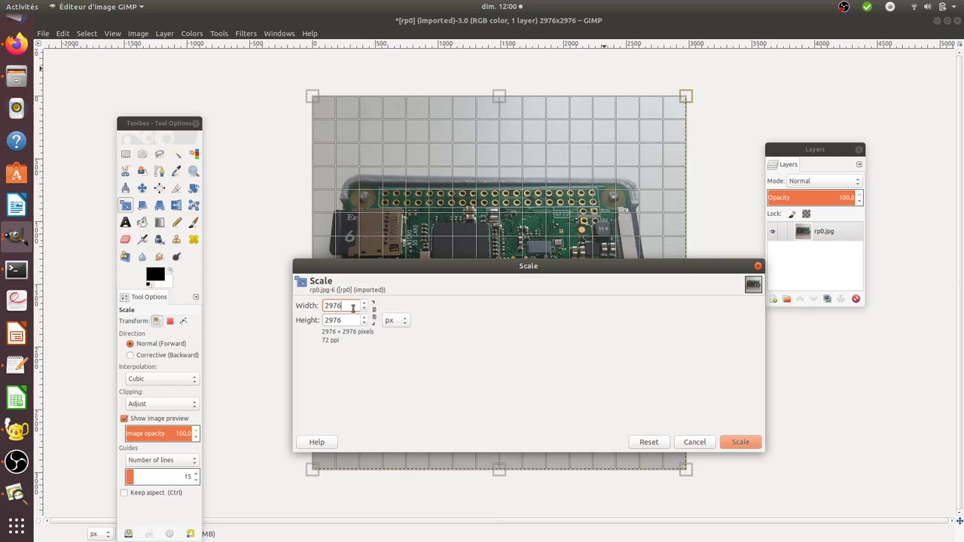
- Try scaling the layer to 1000 px wide, then undo the squashed result
{"action": "type", "text": "1000"}
{"action": "left_click", "coordinate": [346, 320]}
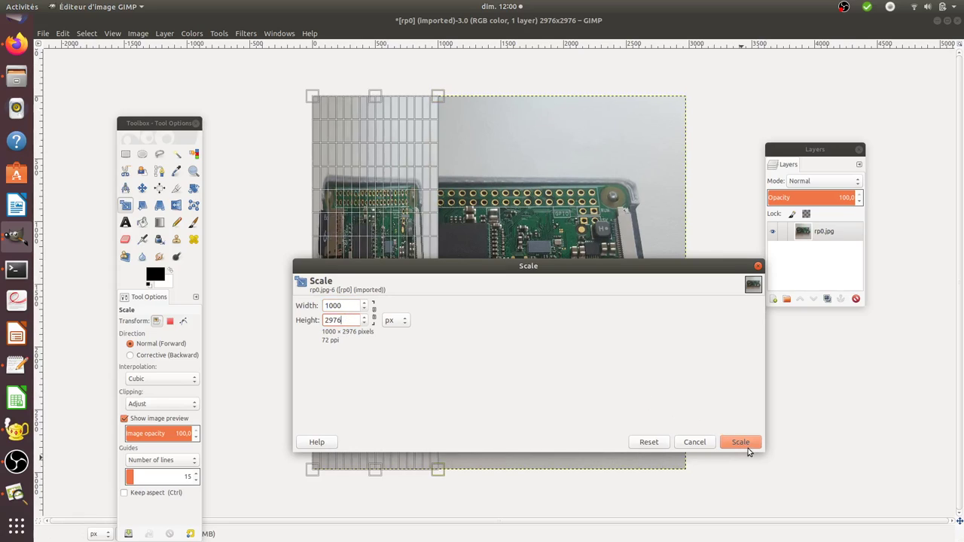
{"action": "left_click", "coordinate": [740, 443]}
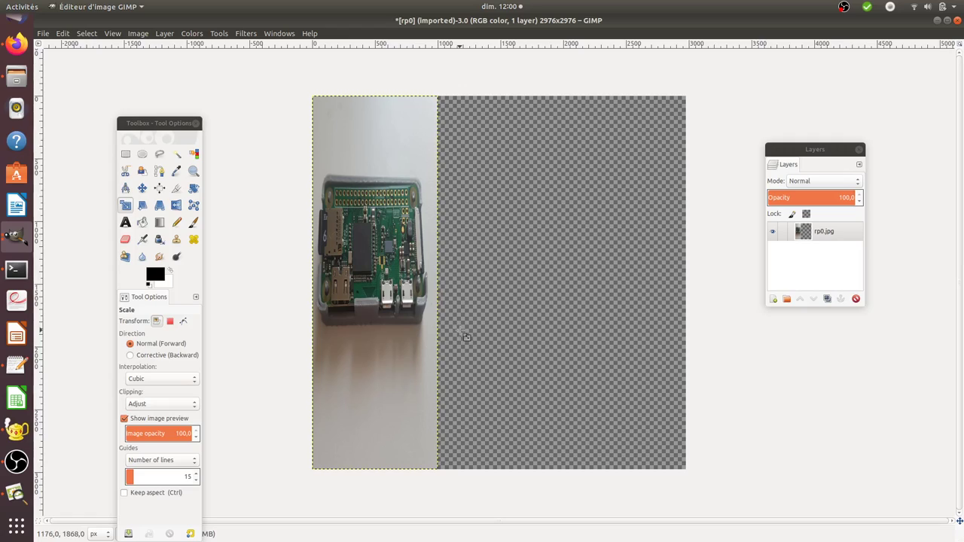
{"action": "key", "text": "ctrl+z"}
- Lock the aspect ratio and scale the layer to width 297, giving 297 × 297 pixels
{"action": "left_click", "coordinate": [486, 364]}
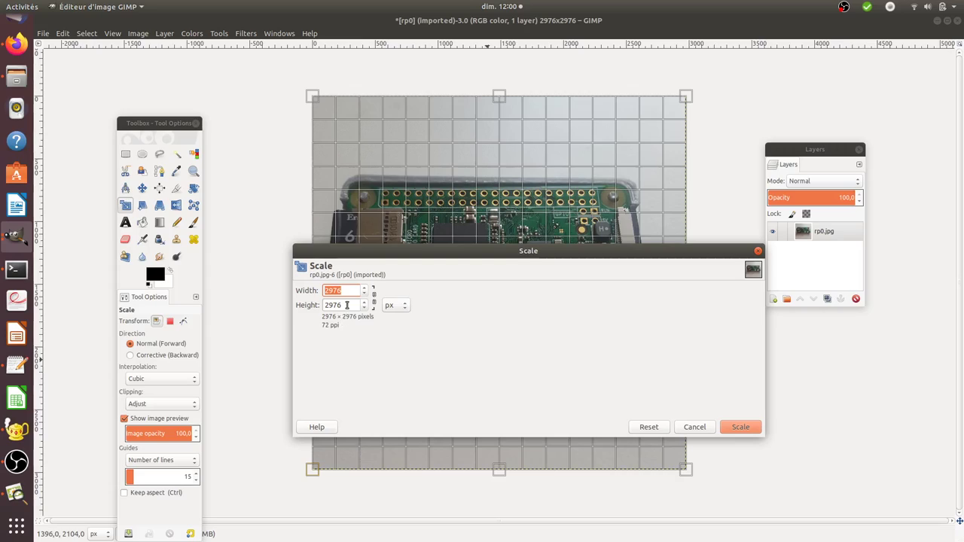
{"action": "left_click", "coordinate": [374, 300]}
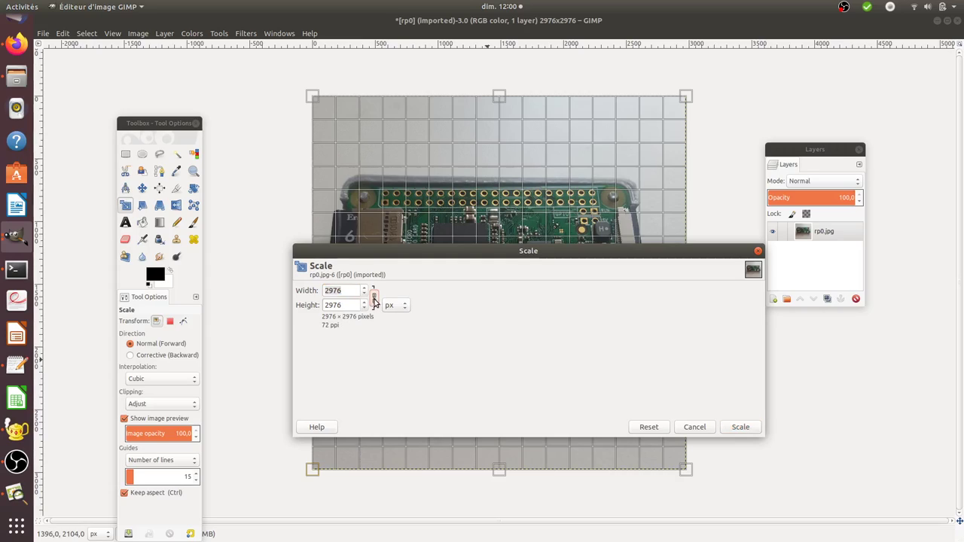
{"action": "left_click", "coordinate": [351, 291]}
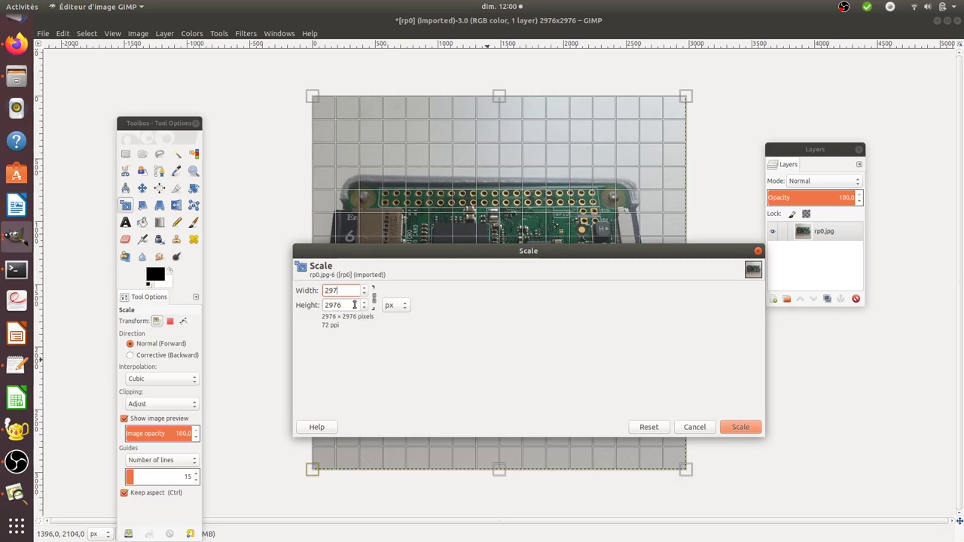
{"action": "left_click", "coordinate": [354, 305]}
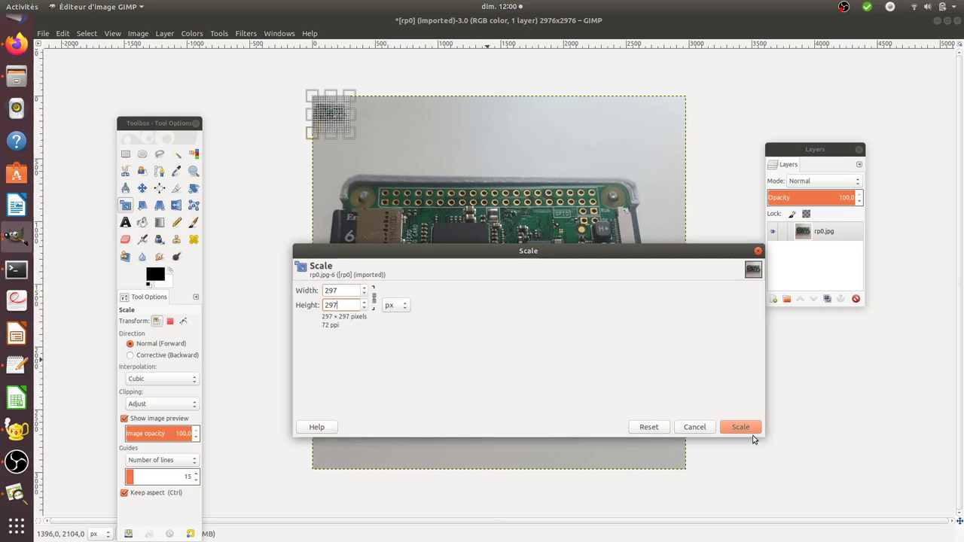
{"action": "left_click", "coordinate": [740, 427]}
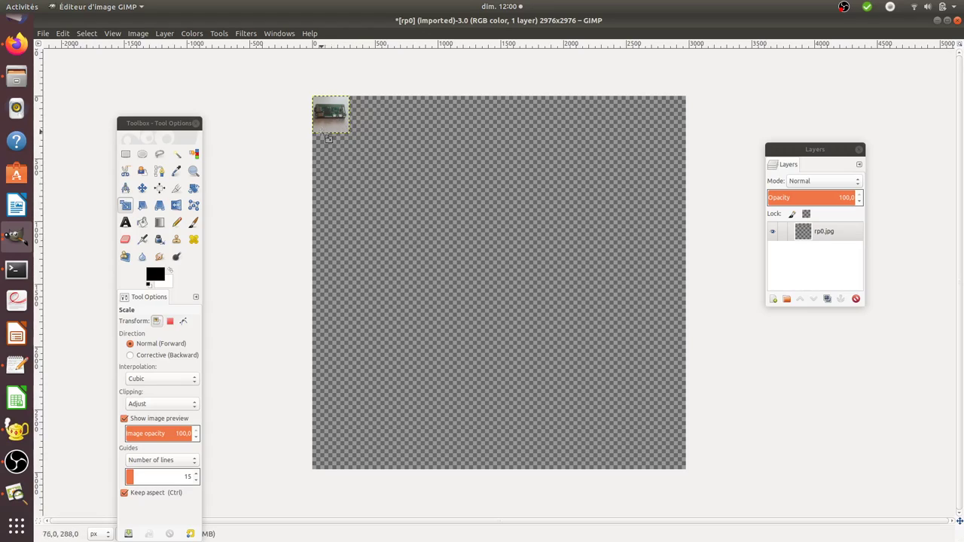
- Use Image > Fit Canvas to Layers to make the image 297 × 297
{"action": "left_click", "coordinate": [137, 34]}
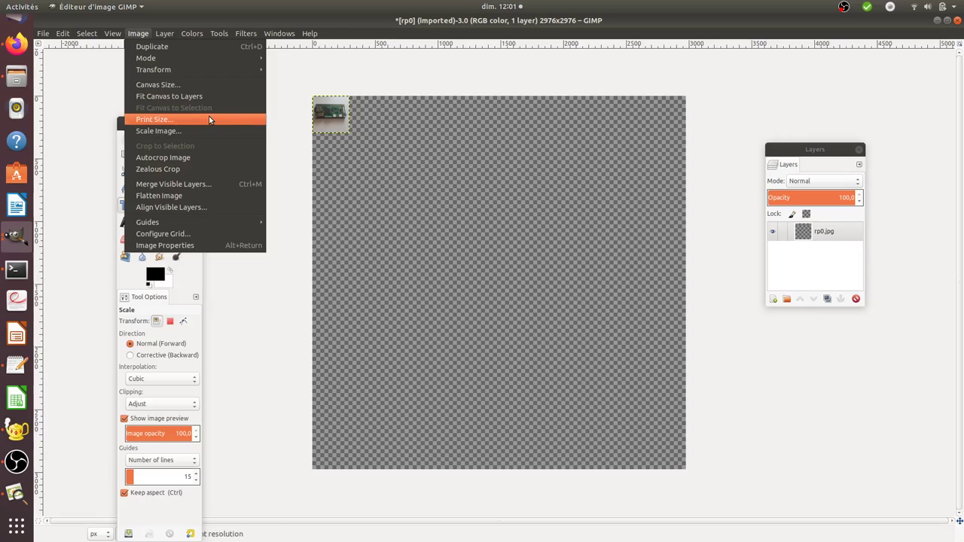
{"action": "left_click", "coordinate": [211, 97]}
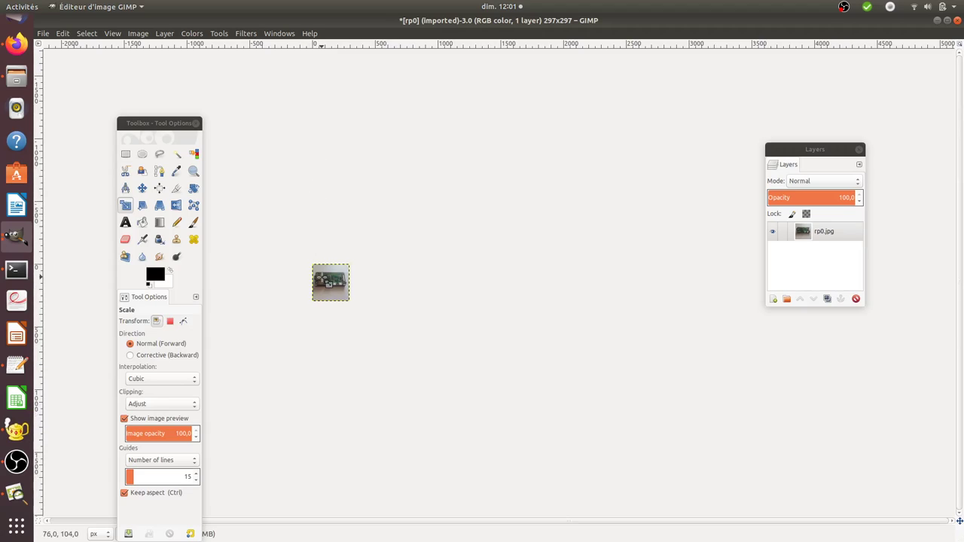
- Zoom in closely on the 297 × 297 photo, then zoom back out two steps
{"action": "key", "text": "z"}
{"action": "left_click", "coordinate": [324, 281]}
{"action": "left_click", "coordinate": [324, 281]}
{"action": "left_click", "coordinate": [324, 281]}
{"action": "left_click", "coordinate": [324, 281]}
{"action": "left_click", "coordinate": [324, 281]}
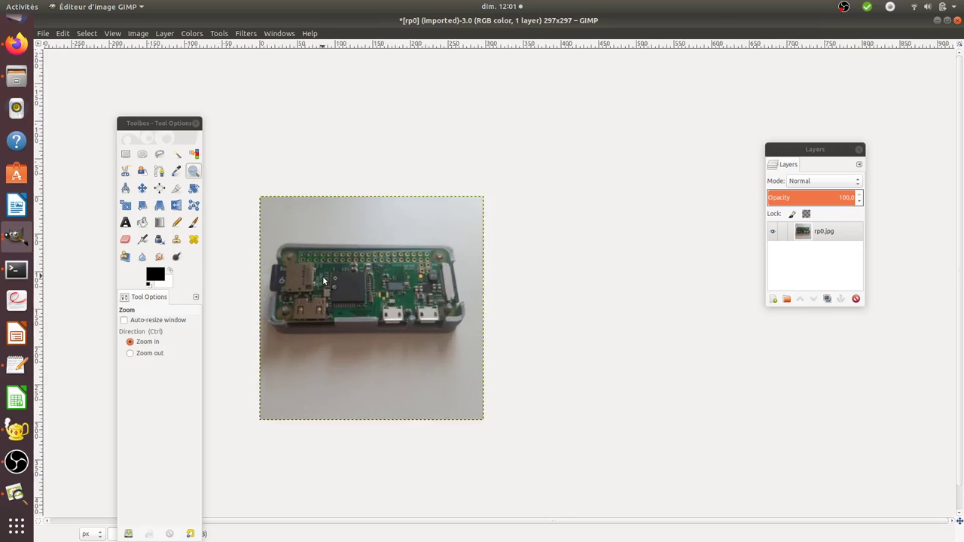
{"action": "left_click", "coordinate": [329, 280]}
{"action": "left_click", "coordinate": [333, 295]}
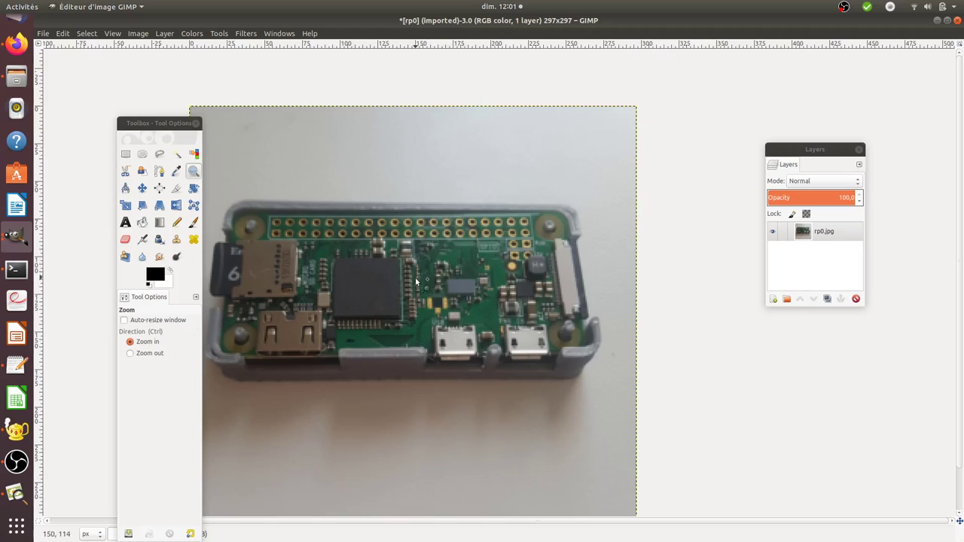
{"action": "left_click", "coordinate": [372, 291], "text": "ctrl"}
{"action": "left_click", "coordinate": [372, 291], "text": "ctrl"}
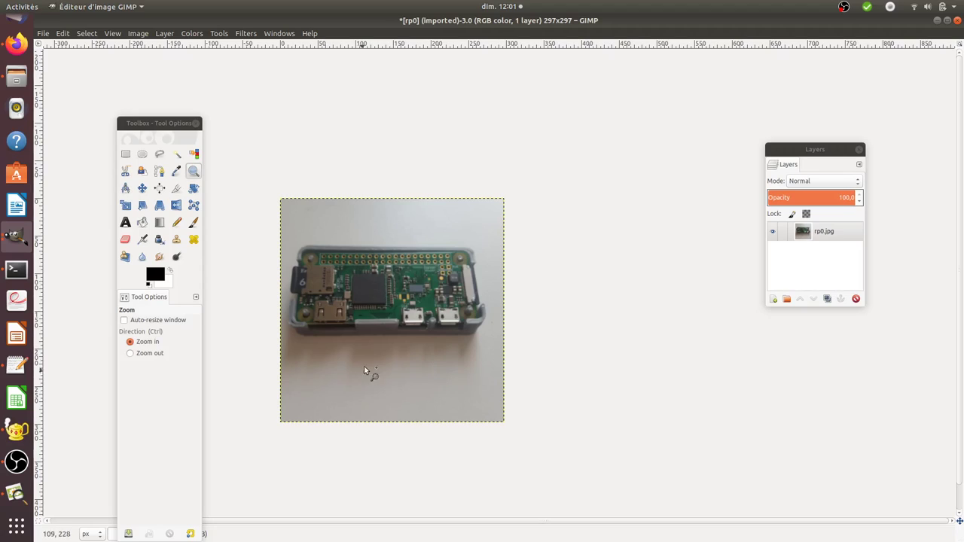
- Start File > Save As, then cancel it
{"action": "left_click", "coordinate": [43, 33]}
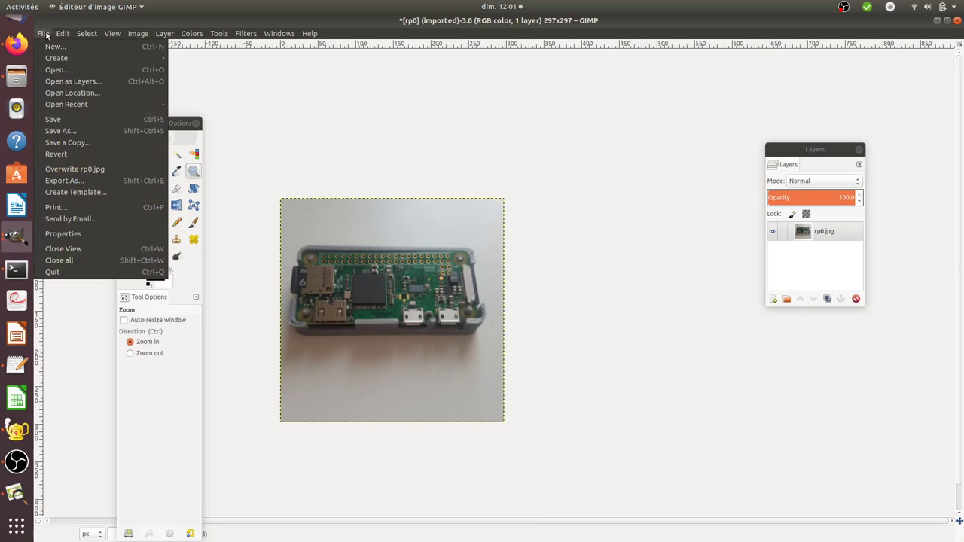
{"action": "left_click", "coordinate": [81, 132]}
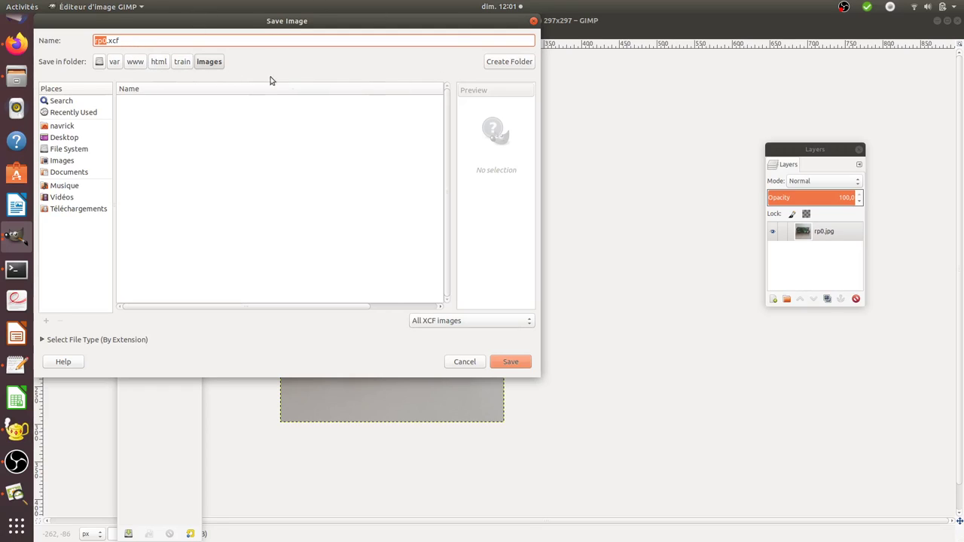
{"action": "left_click", "coordinate": [465, 361]}
- Export the image as rp0-v2.jpg, accepting the JPEG quality options
{"action": "left_click", "coordinate": [43, 36]}
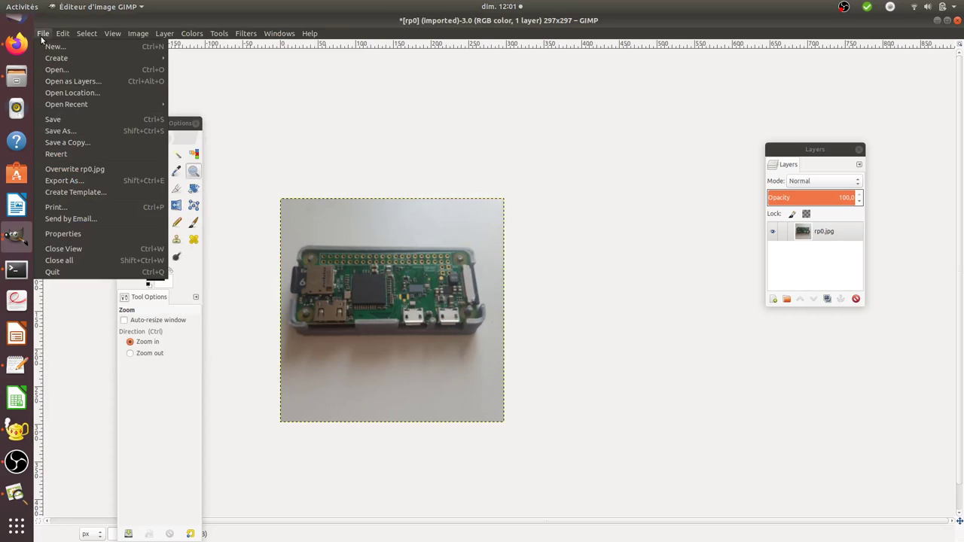
{"action": "left_click", "coordinate": [87, 183]}
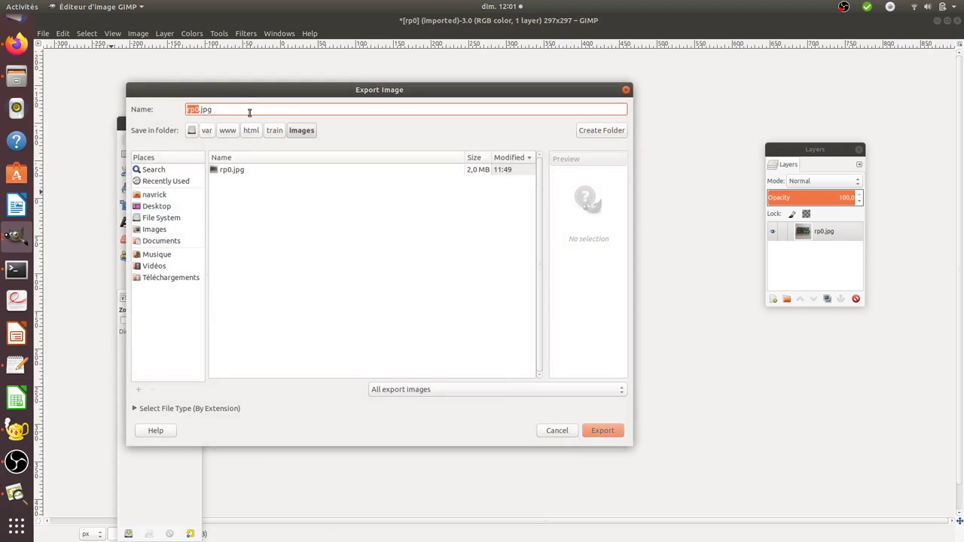
{"action": "left_click", "coordinate": [195, 110]}
{"action": "type", "text": "-1"}
{"action": "type", "text": "2"}
{"action": "left_click", "coordinate": [601, 430]}
{"action": "left_click", "coordinate": [441, 293]}
- Dismiss the export error and export rp0-v2.jpg into Téléchargements instead
{"action": "left_click", "coordinate": [474, 323]}
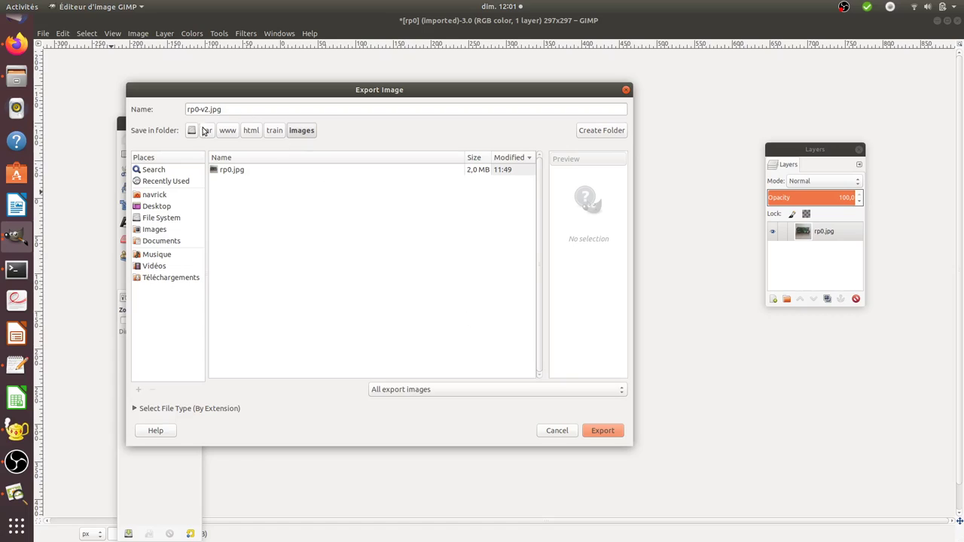
{"action": "left_click", "coordinate": [167, 278]}
{"action": "left_click", "coordinate": [606, 431]}
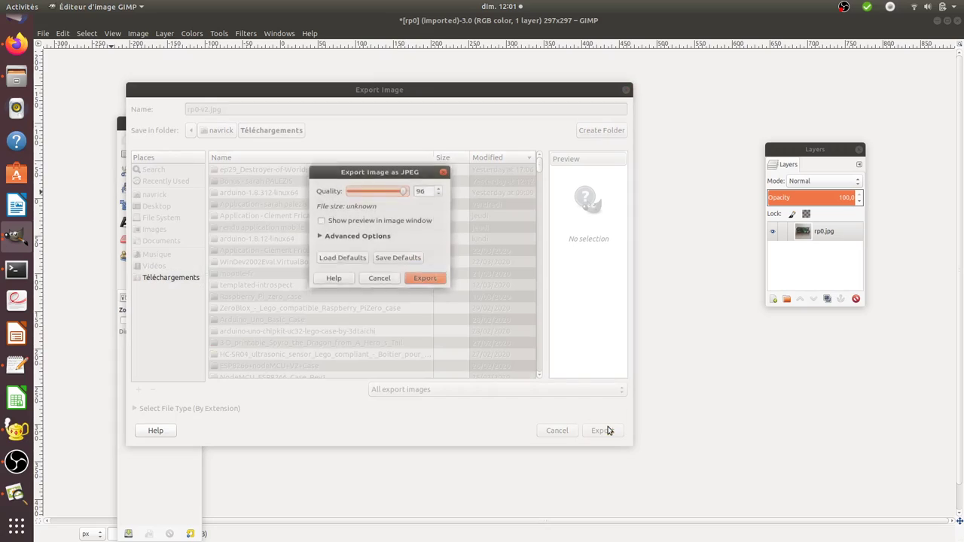
- Confirm the JPEG export at quality 96 and open a new Terminal tab
{"action": "left_click", "coordinate": [424, 284]}
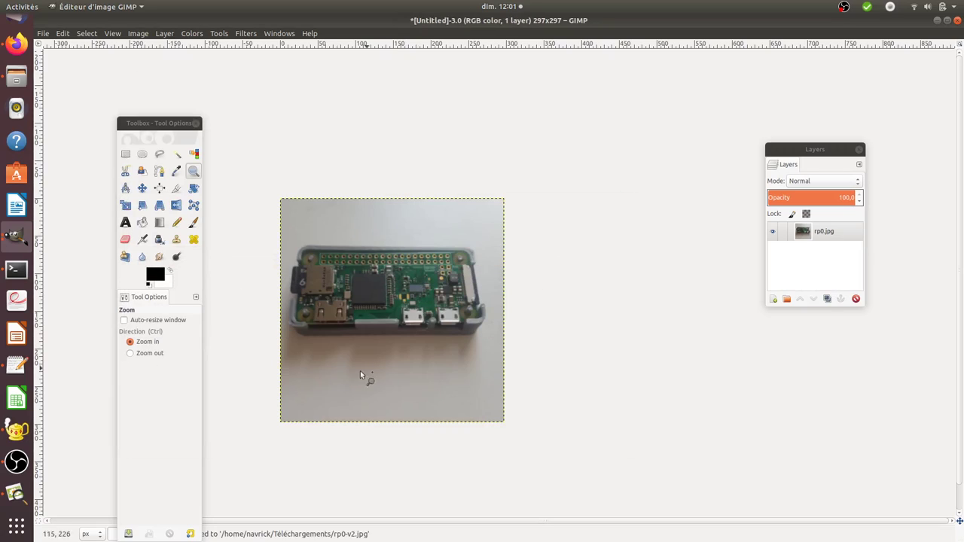
{"action": "left_click", "coordinate": [17, 269]}
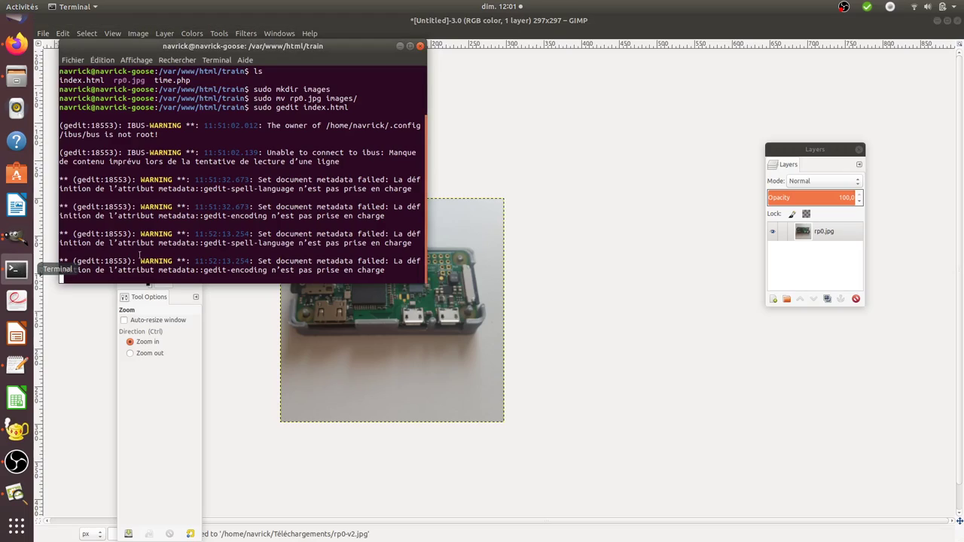
{"action": "left_click", "coordinate": [71, 60]}
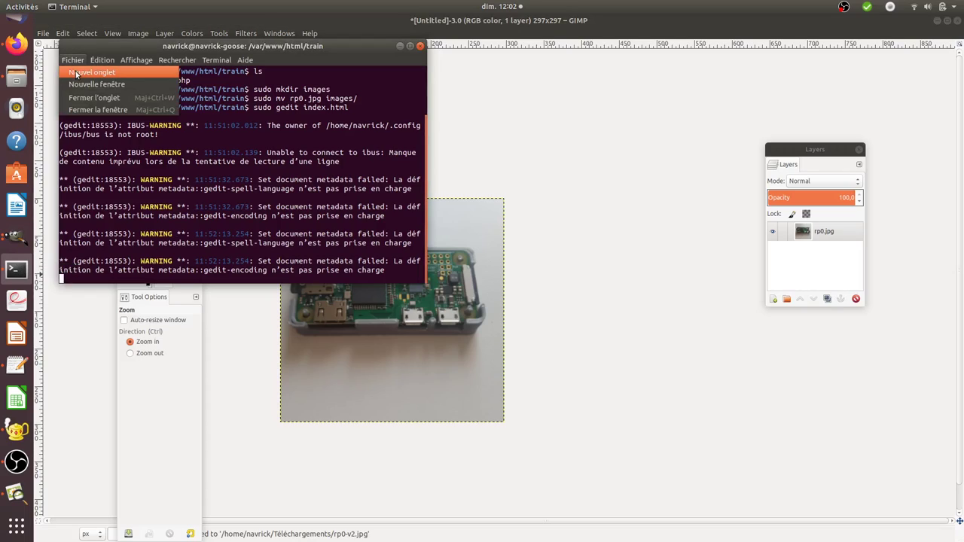
{"action": "left_click", "coordinate": [76, 73]}
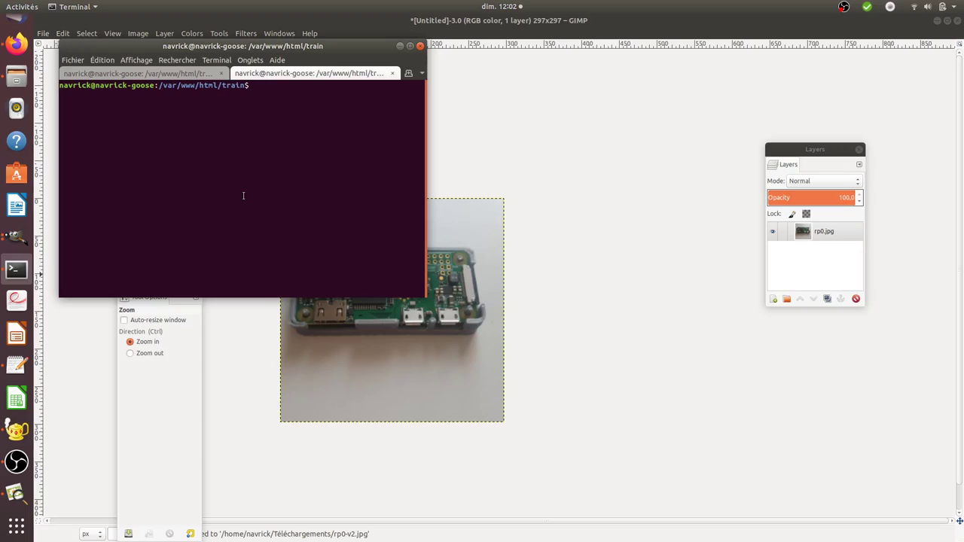
- Move Téléchargements/rp0-v2.jpg to /var/www/html/train/images with sudo mv, entering the password
{"action": "type", "text": "sudo m"}
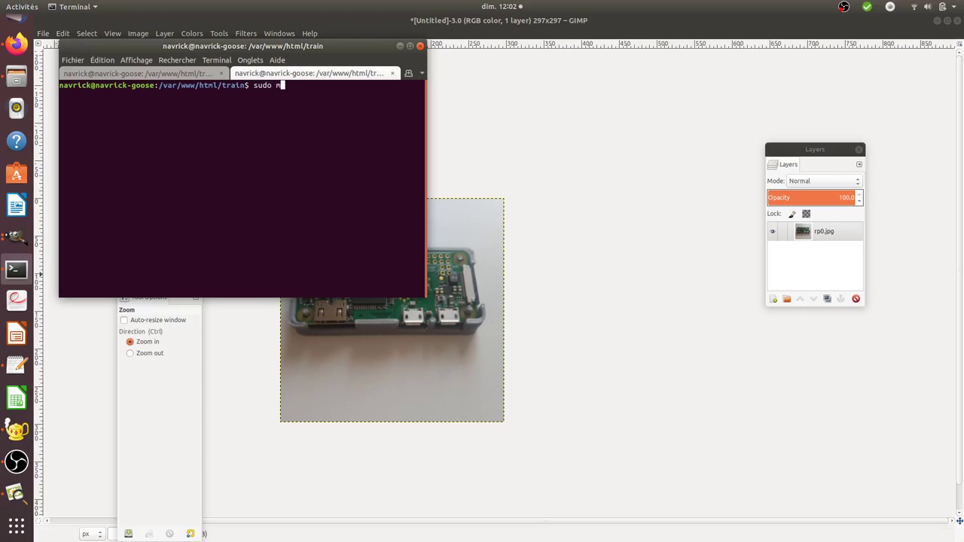
{"action": "type", "text": "v /home/navrick/Té"}
{"action": "key", "text": "Tab"}
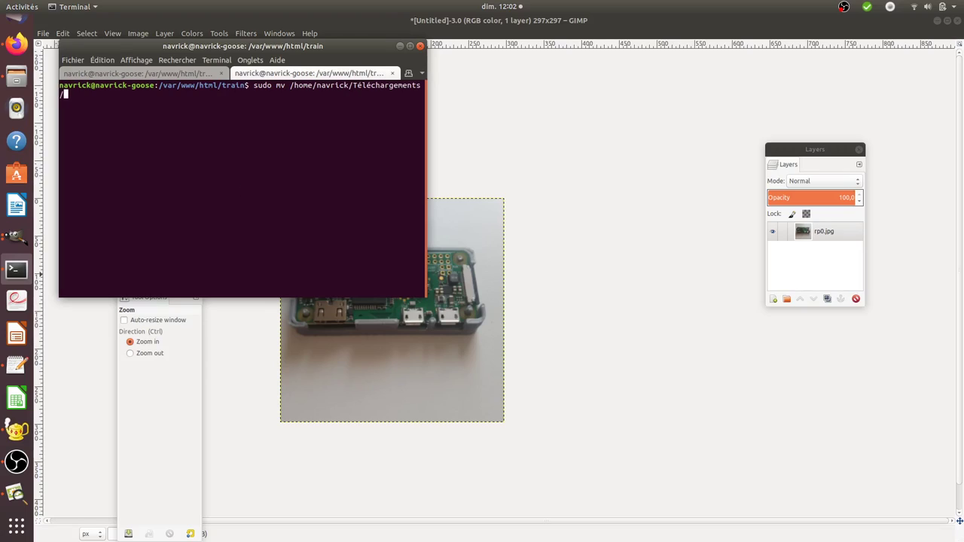
{"action": "type", "text": "rp0"}
{"action": "key", "text": "Tab"}
{"action": "type", "text": "/var/wa"}
{"action": "key", "text": "BackSpace"}
{"action": "type", "text": "ww/html/train/"}
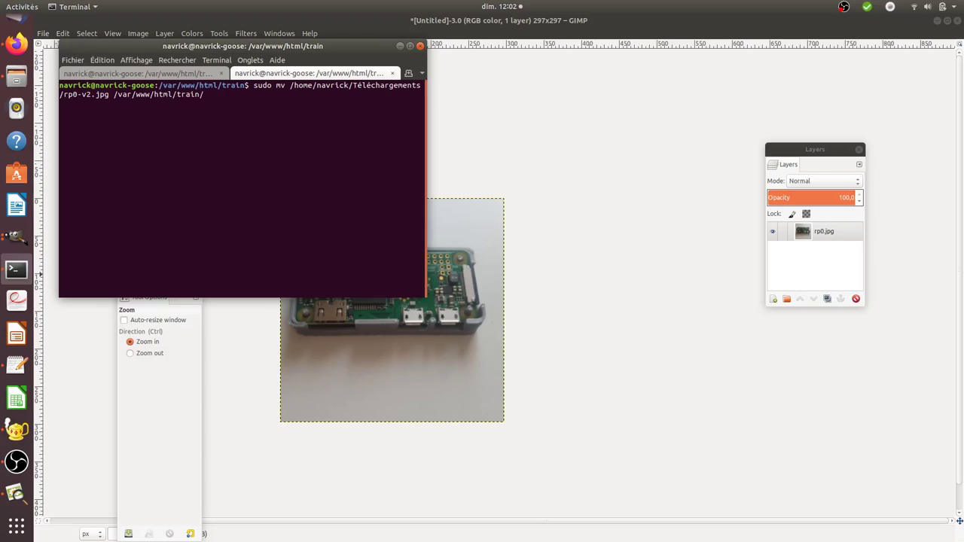
{"action": "type", "text": "images/"}
{"action": "key", "text": "Return"}
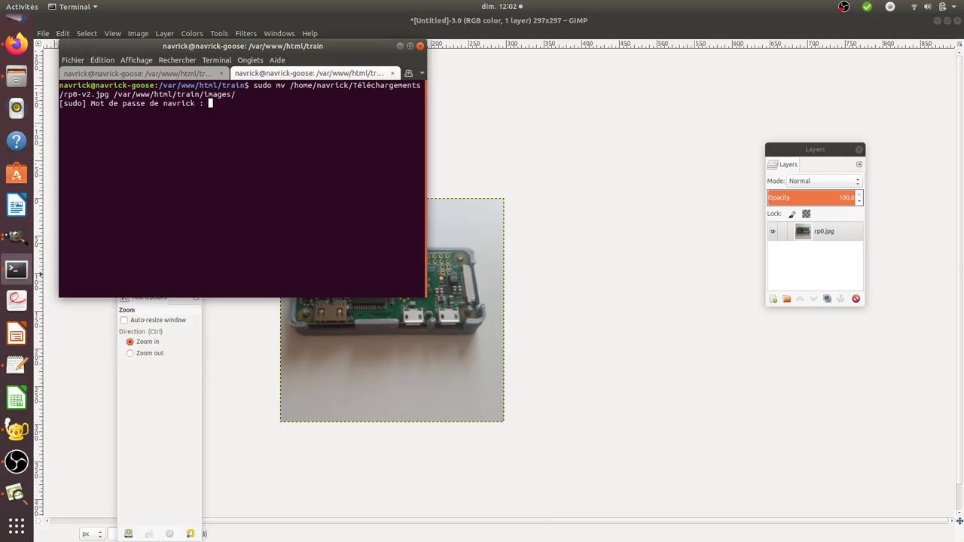
{"action": "key", "text": "Return"}
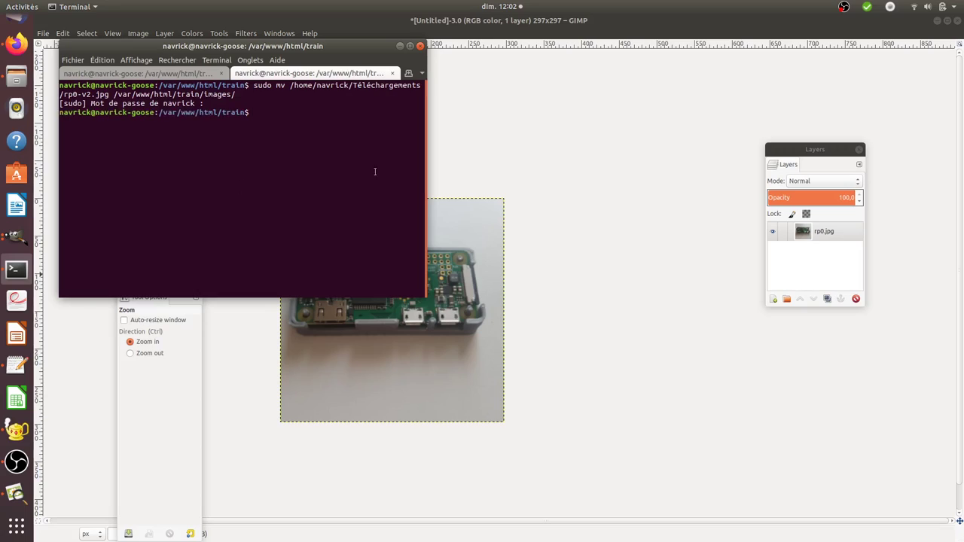
- Change the img src in index.html from images/rp0.jpg to images/rp0-v2.jpg and save
{"action": "left_click", "coordinate": [444, 160]}
{"action": "left_click", "coordinate": [455, 154]}
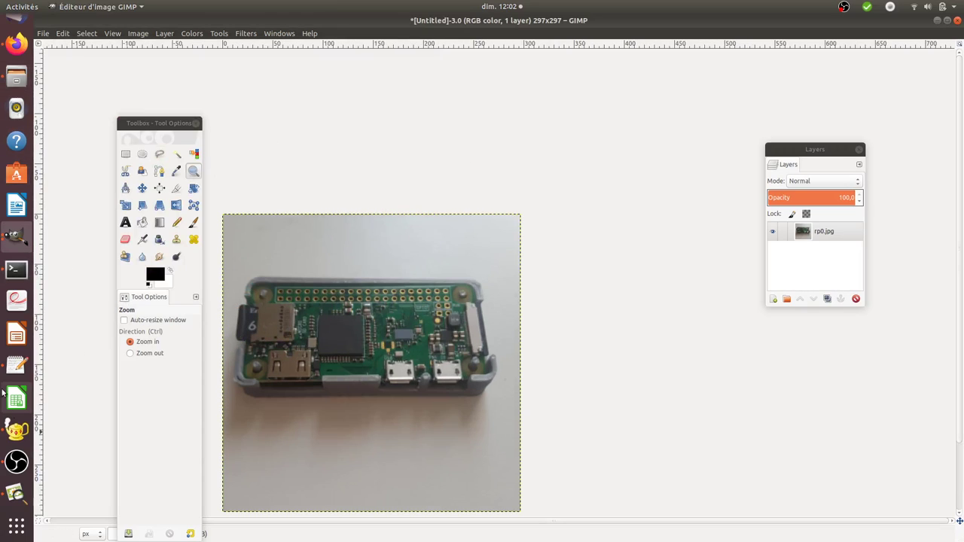
{"action": "left_click", "coordinate": [16, 366]}
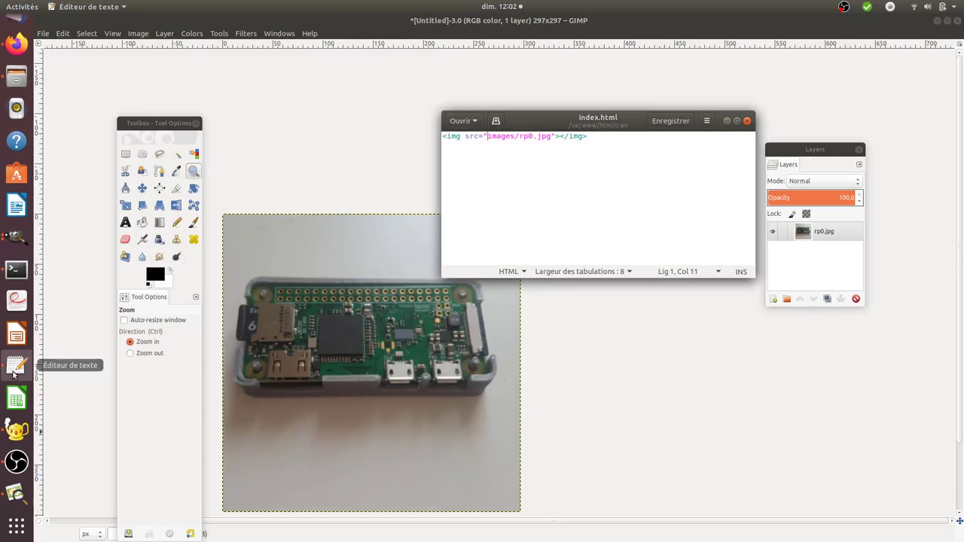
{"action": "left_click", "coordinate": [532, 136]}
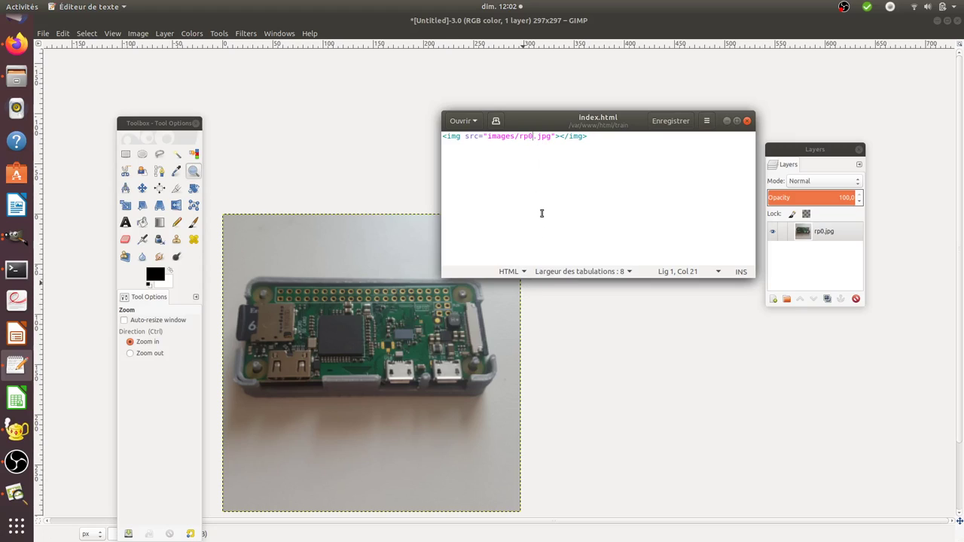
{"action": "type", "text": "-v2"}
{"action": "key", "text": "ctrl+s"}
- Reload localhost/train/ in Firefox to display the small rp0-v2.jpg photo
{"action": "left_click", "coordinate": [17, 43]}
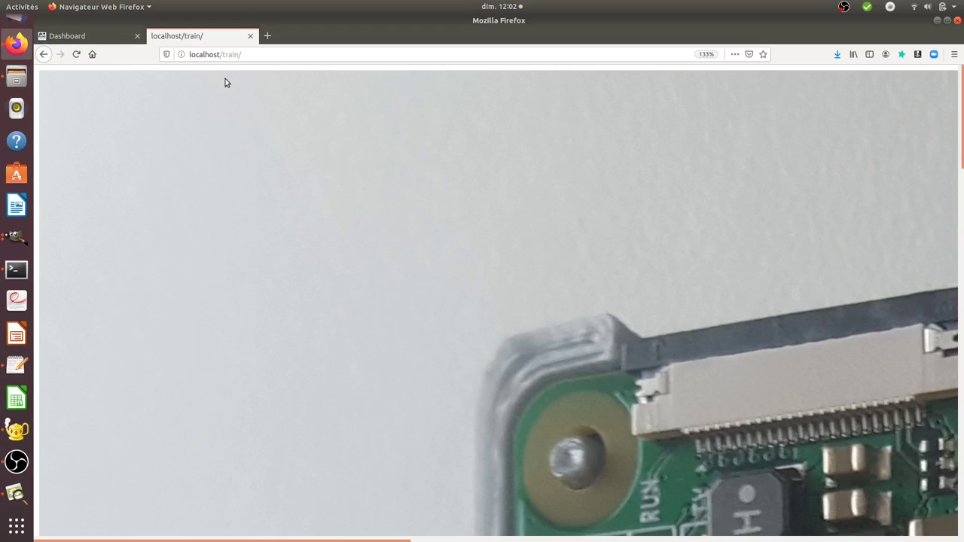
{"action": "left_click", "coordinate": [221, 50]}
{"action": "key", "text": "Return"}
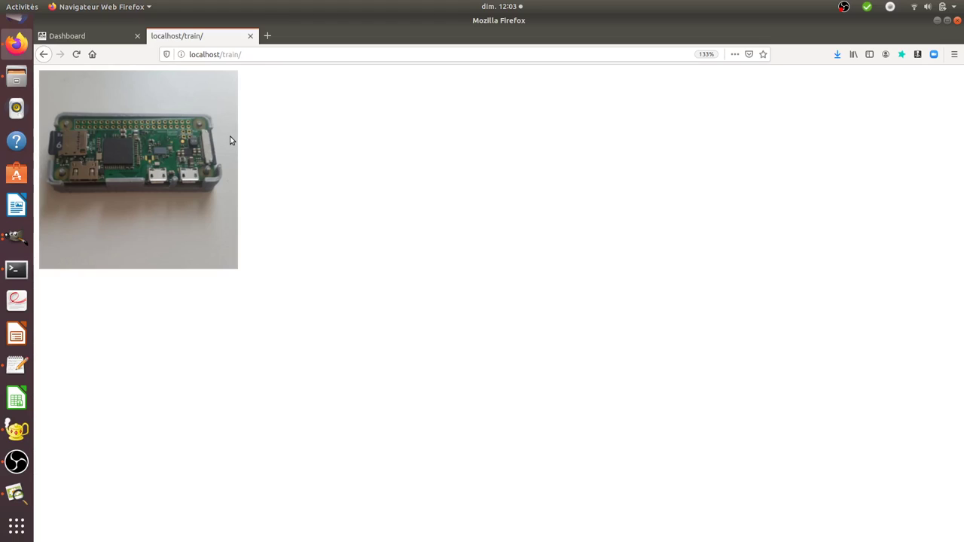
- In Files, browse from Ordinateur through var, www, html and train into images
{"action": "left_click", "coordinate": [21, 82]}
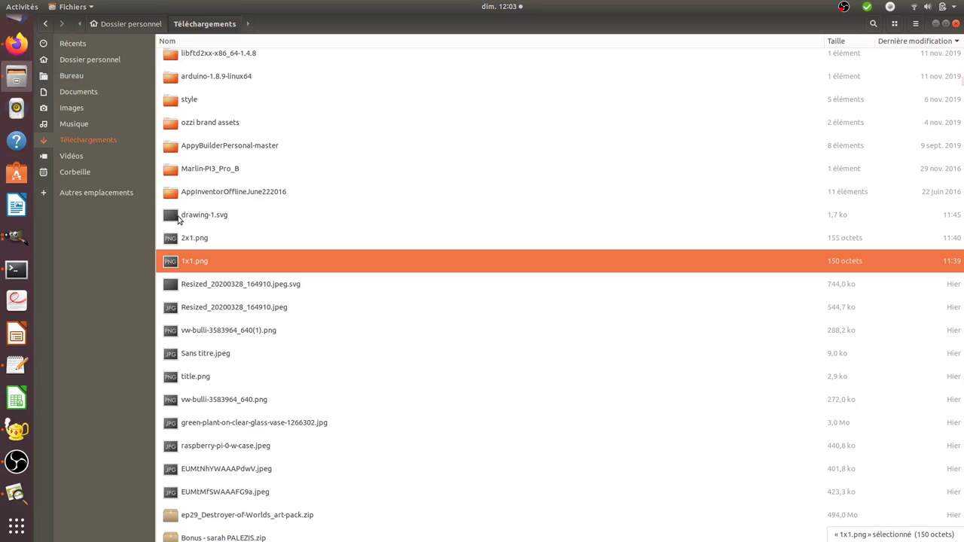
{"action": "left_click", "coordinate": [93, 192]}
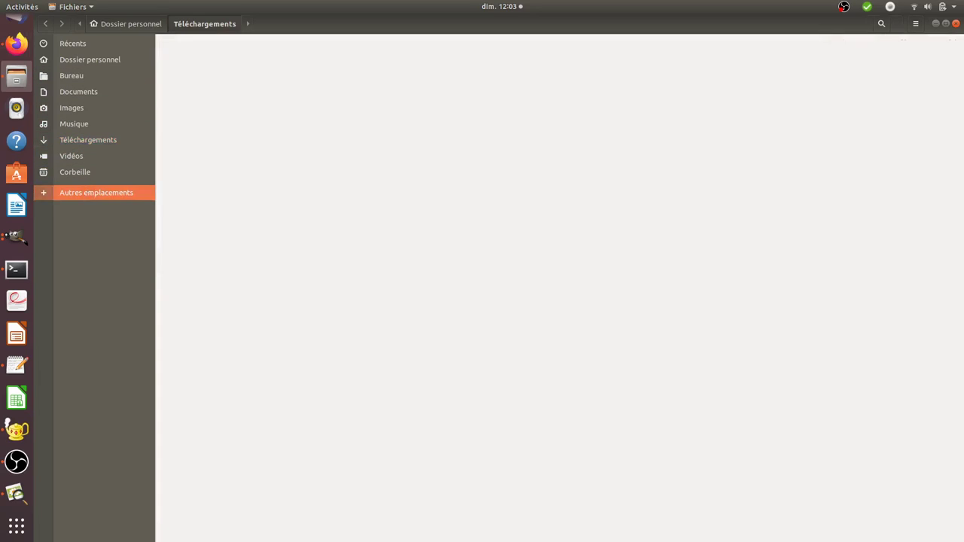
{"action": "left_click", "coordinate": [211, 64]}
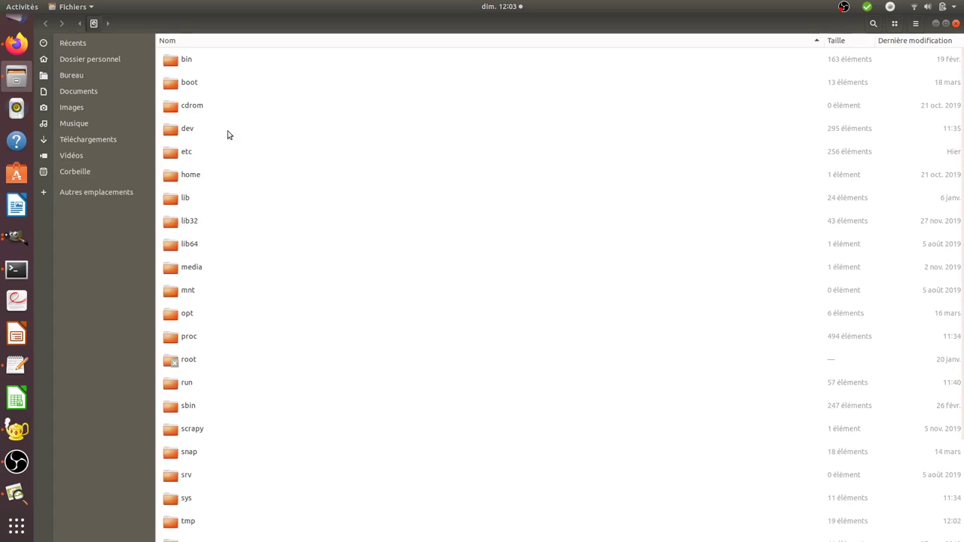
{"action": "scroll", "coordinate": [249, 302], "scroll_direction": "down", "scroll_amount": 3}
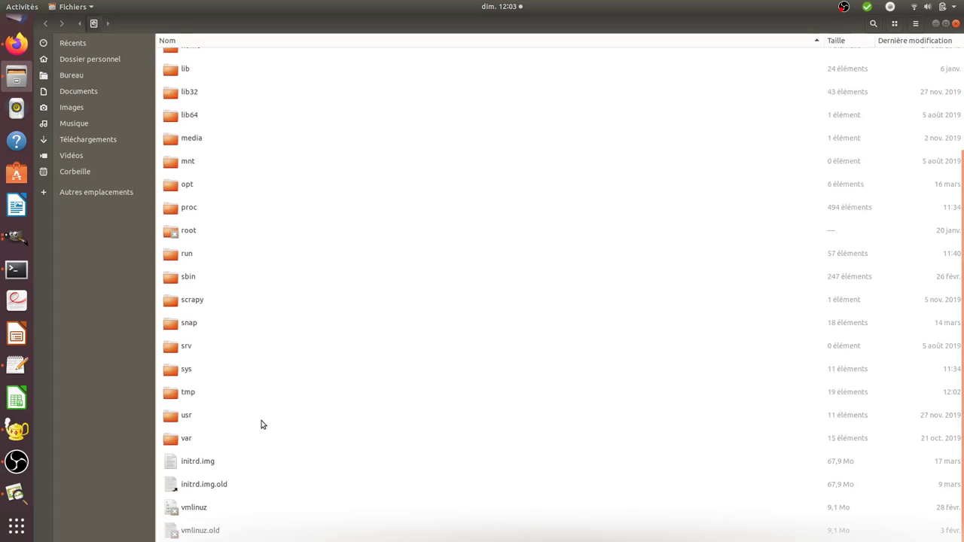
{"action": "double_click", "coordinate": [204, 438]}
{"action": "double_click", "coordinate": [214, 385]}
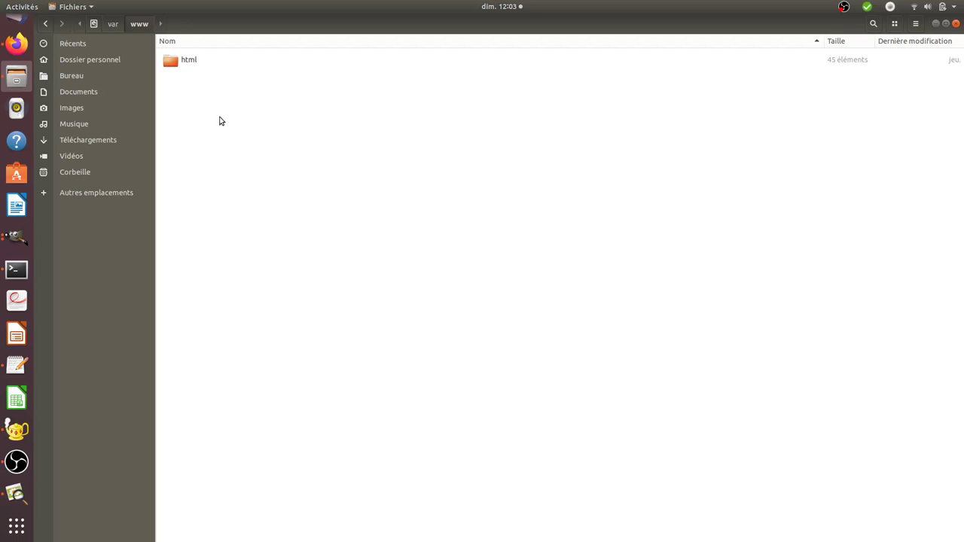
{"action": "double_click", "coordinate": [230, 61]}
{"action": "scroll", "coordinate": [243, 432], "scroll_direction": "down", "scroll_amount": 5}
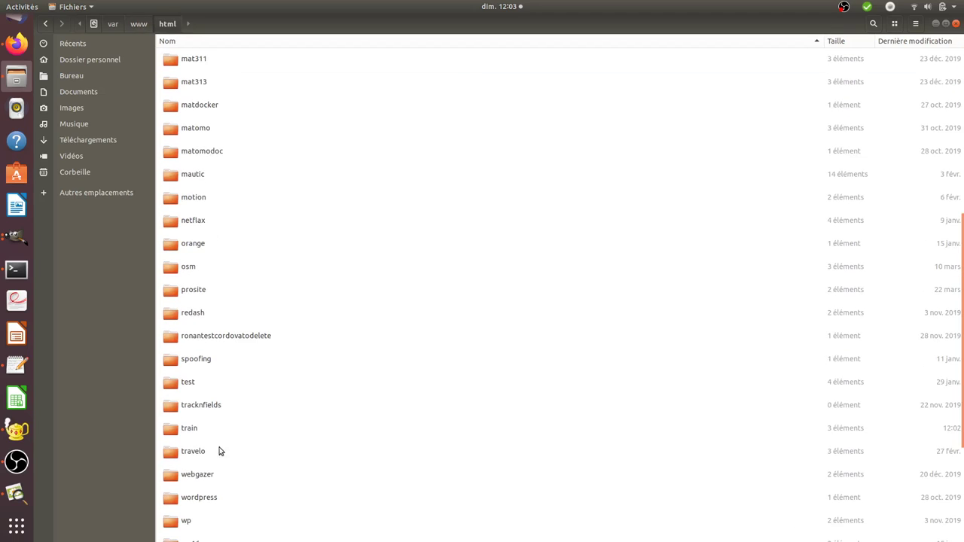
{"action": "double_click", "coordinate": [200, 434]}
{"action": "double_click", "coordinate": [194, 63]}
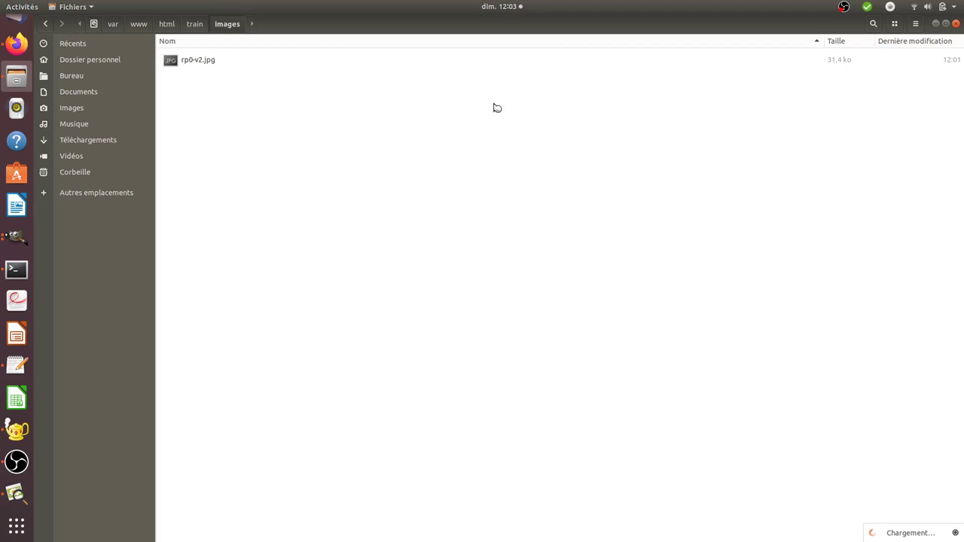
- Raise the Firefox window showing localhost/train/ from the dock
{"action": "left_click", "coordinate": [15, 45]}
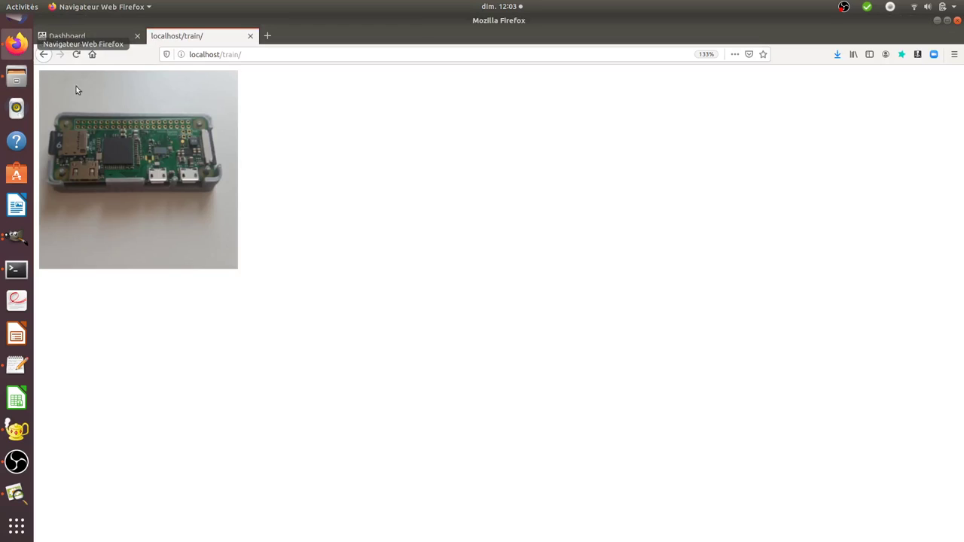